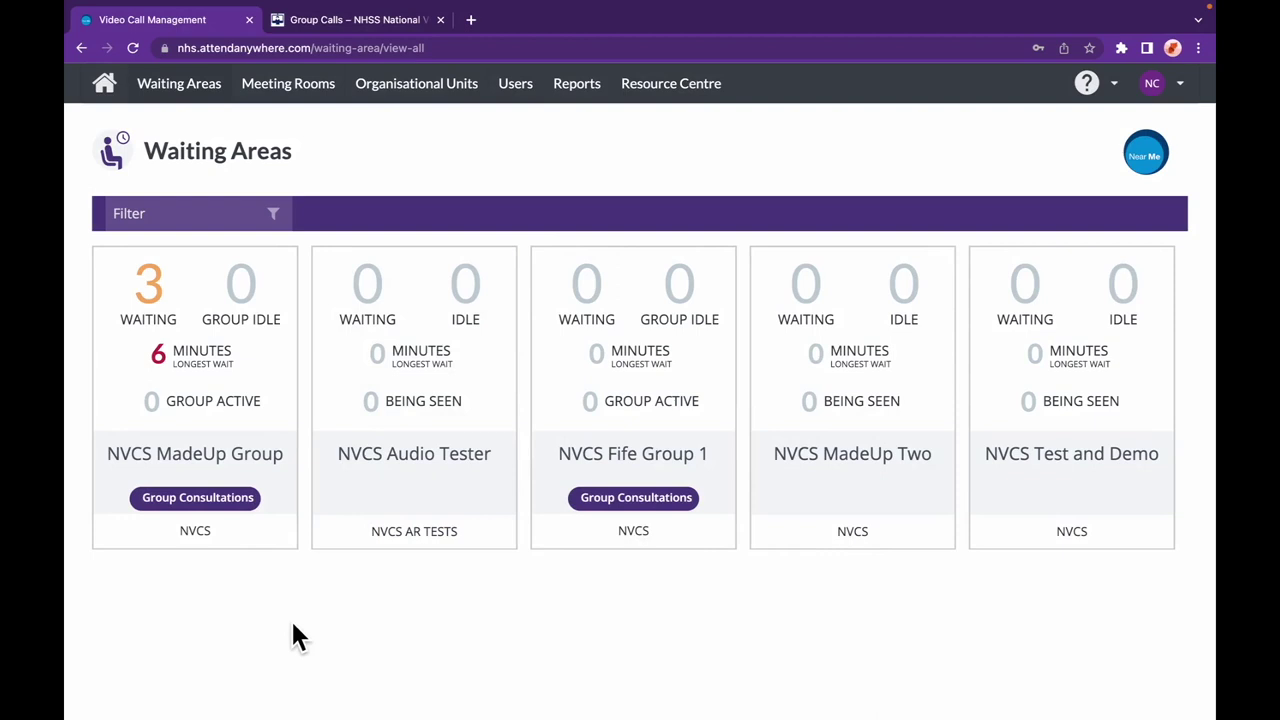
# Step: Open the NVCS MadeUp Group waiting area and launch a video call from it
pyautogui.click(238, 505)
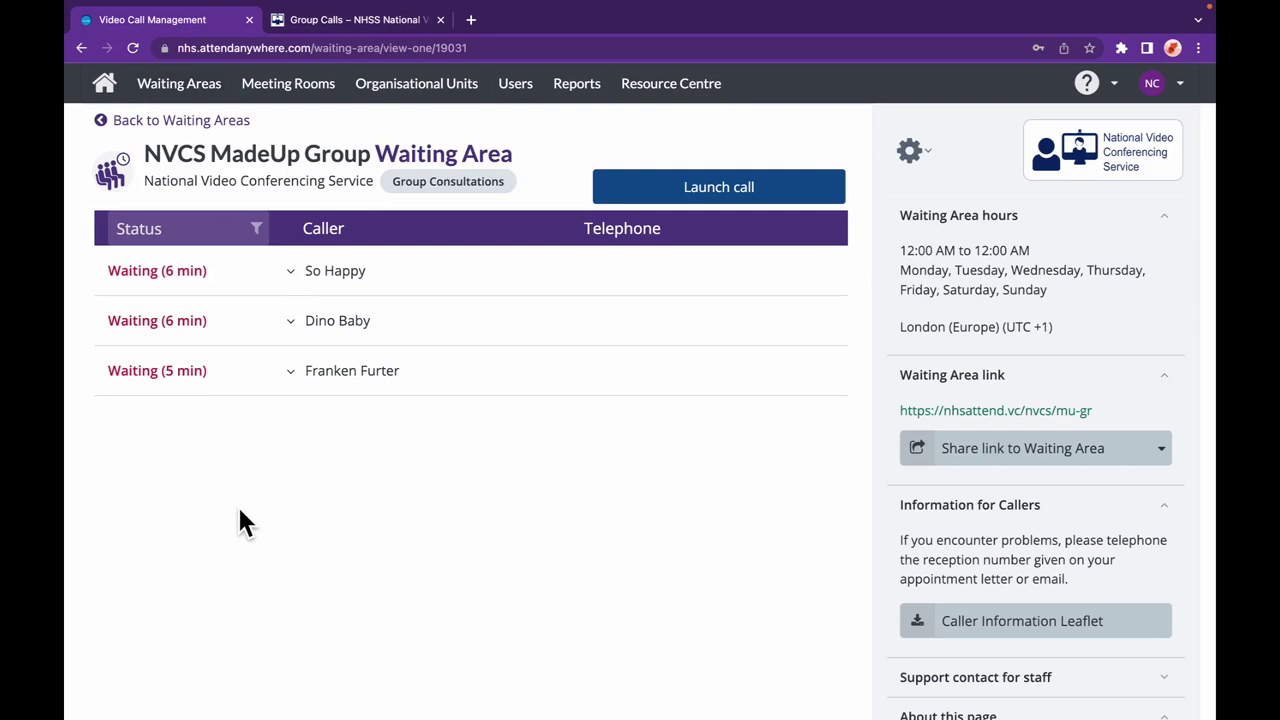
pyautogui.click(701, 186)
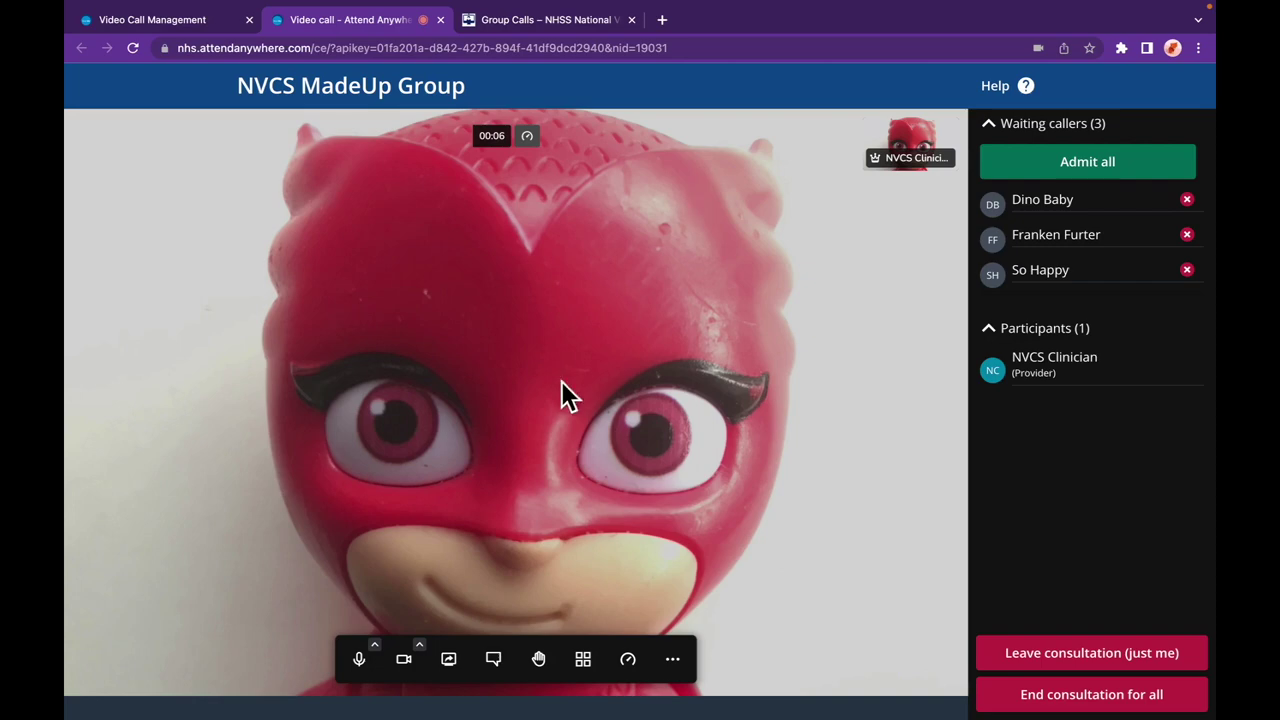
# Step: Test the microphone and camera by turning each off and back on
pyautogui.click(371, 662)
pyautogui.click(371, 662)
pyautogui.click(404, 662)
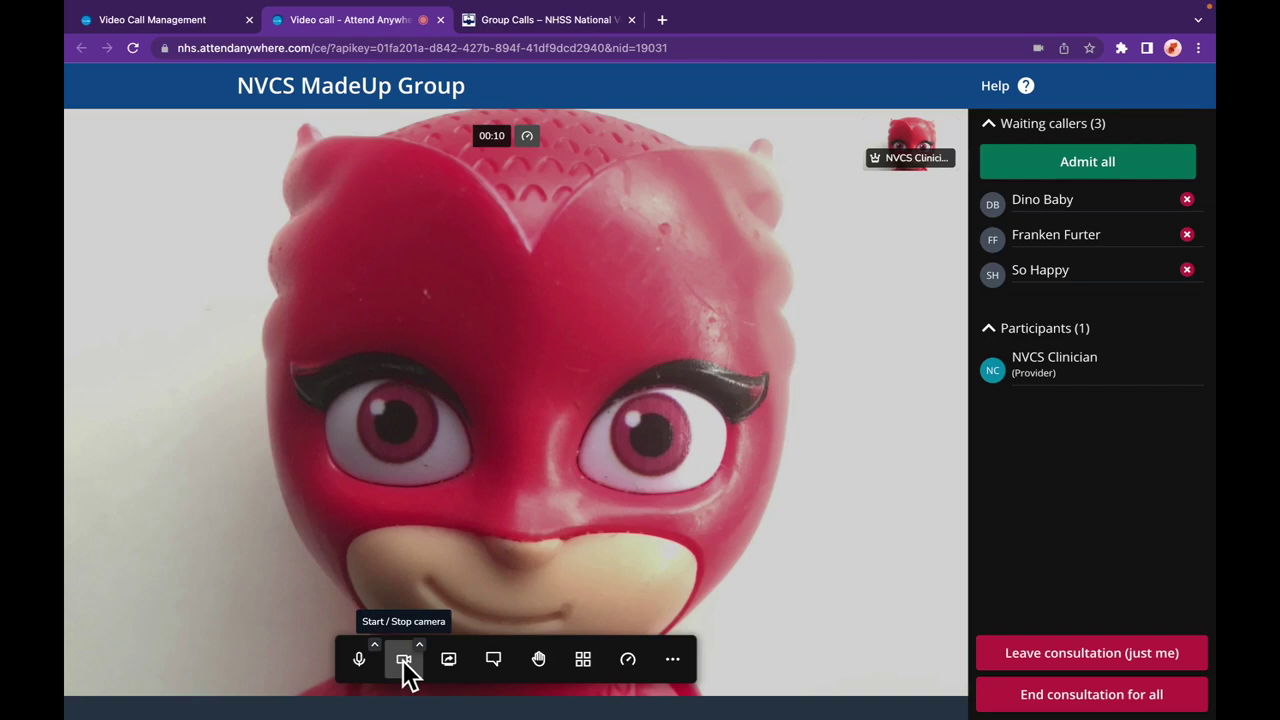
pyautogui.click(404, 662)
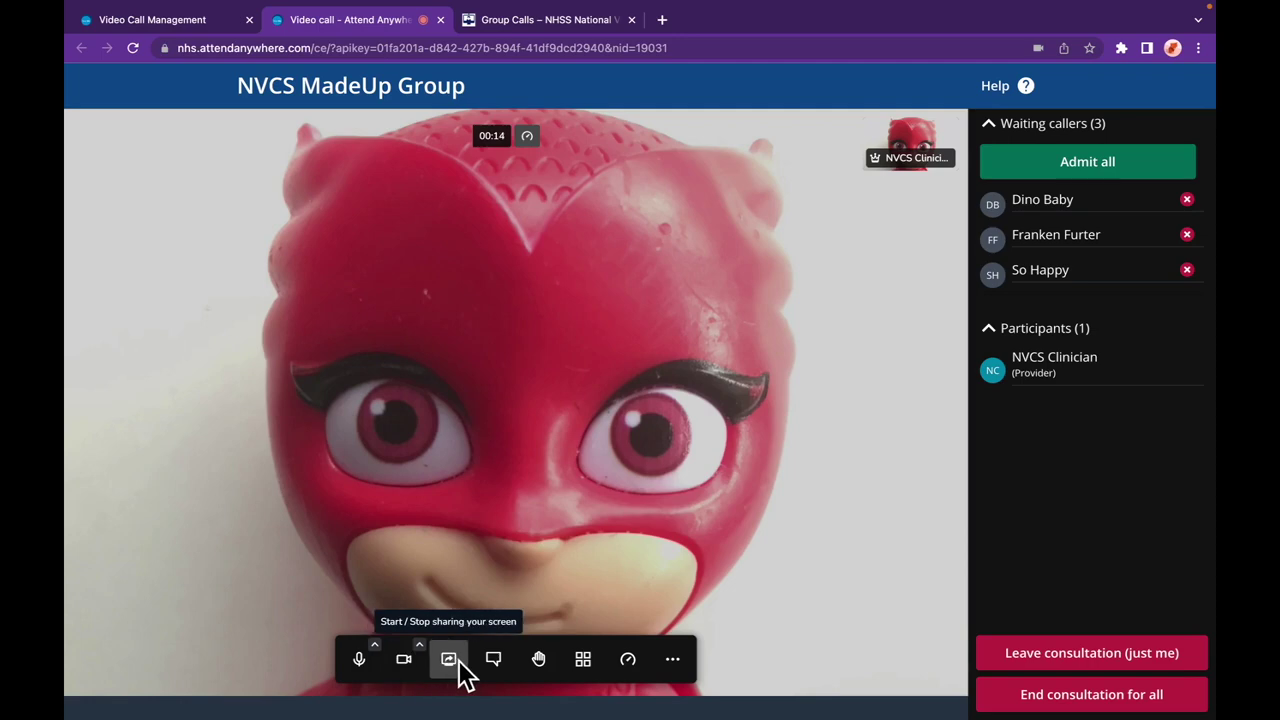
# Step: Preview sharing the Group Calls Chrome tab, cancel without sharing, and open the call chat
pyautogui.click(449, 660)
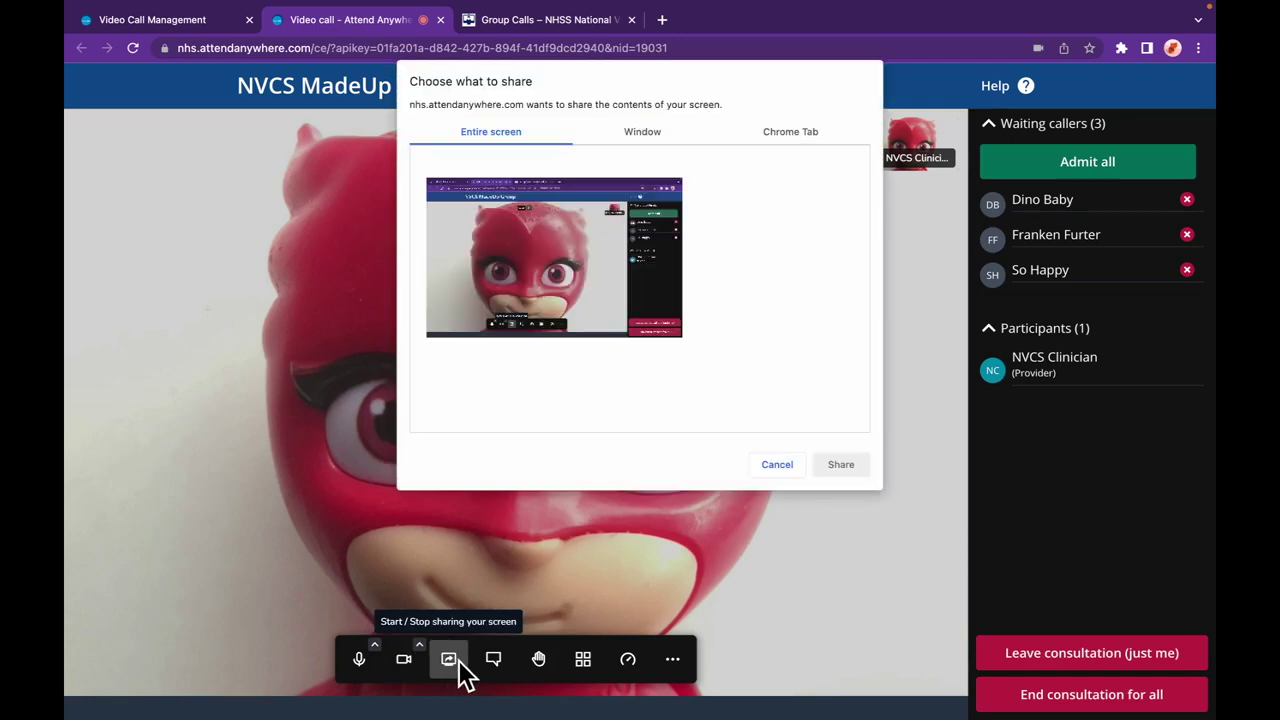
pyautogui.click(792, 135)
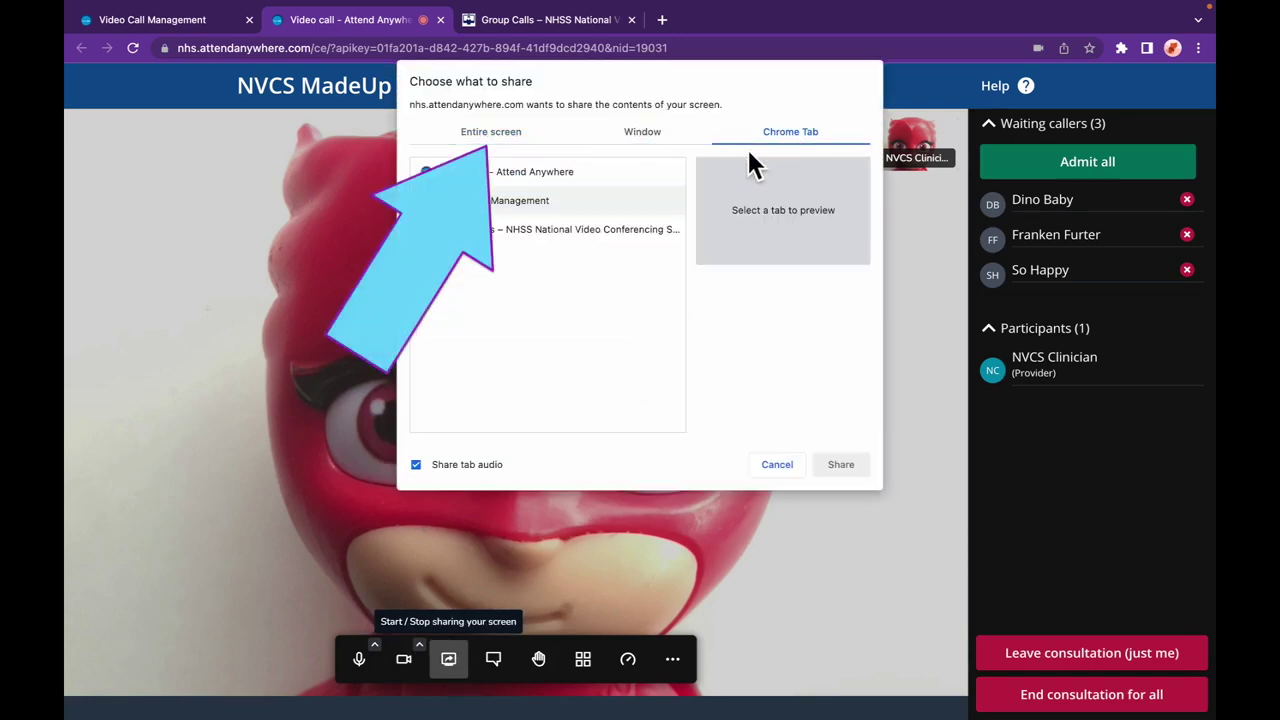
pyautogui.click(553, 237)
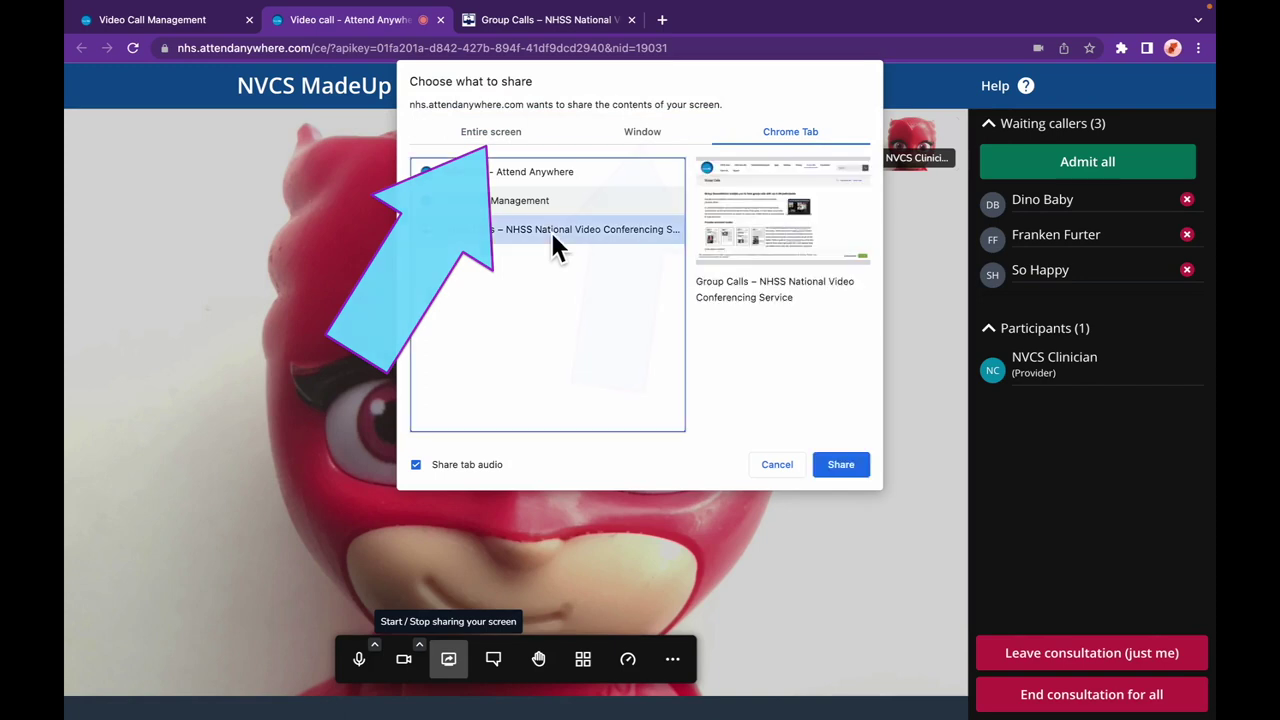
pyautogui.click(778, 465)
pyautogui.click(496, 661)
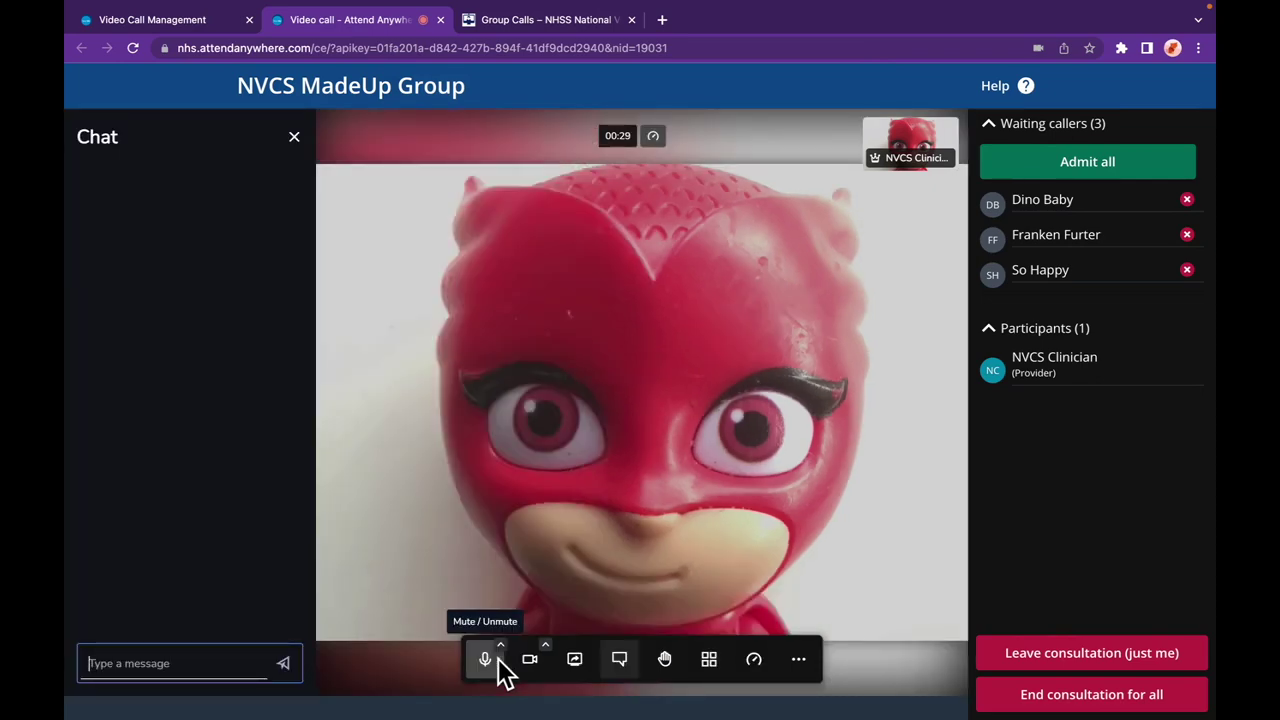
# Step: Send 'Hello All' in the chat, close the chat, then raise and lower a hand
pyautogui.write('Hello All')
pyautogui.press('Return')
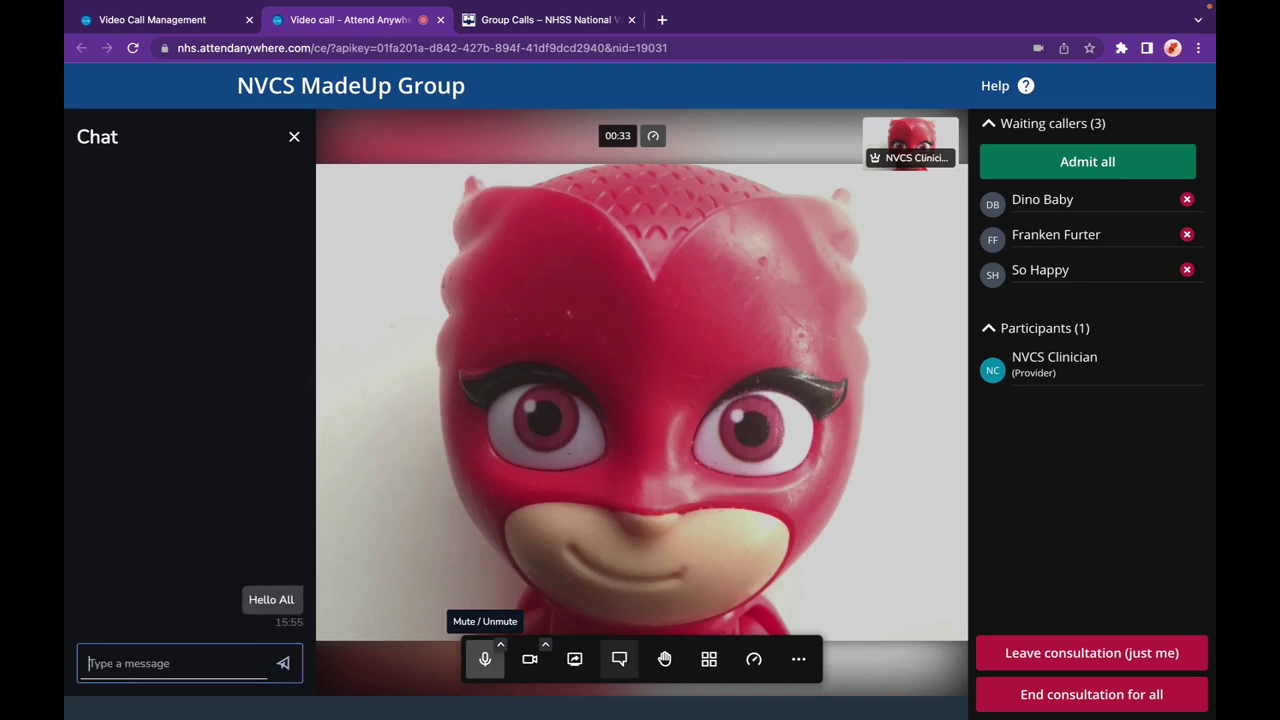
pyautogui.click(622, 664)
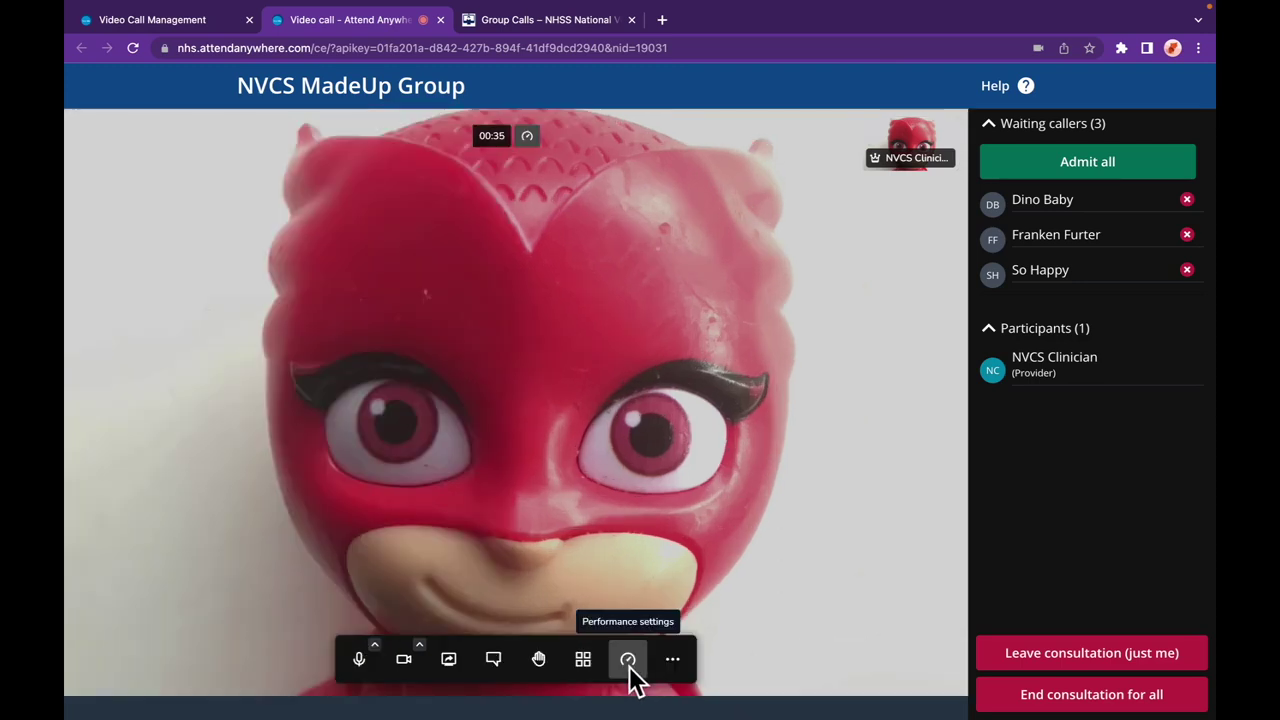
pyautogui.click(540, 662)
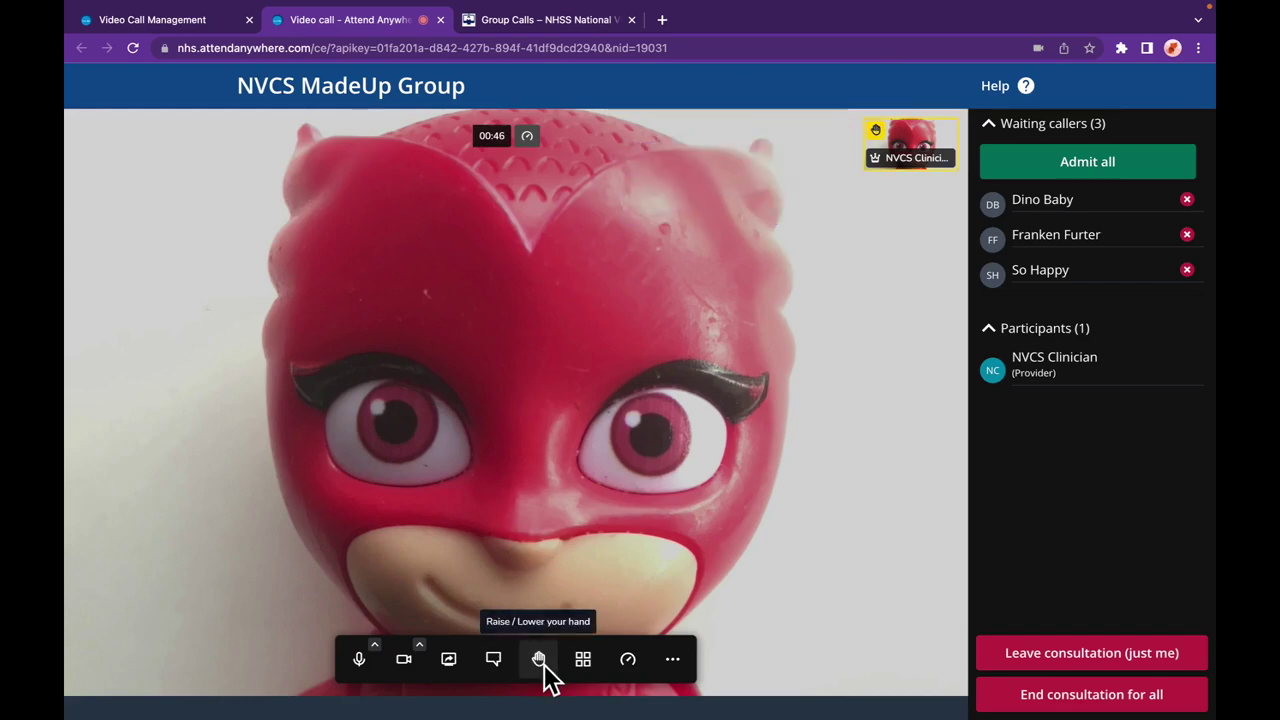
pyautogui.click(545, 668)
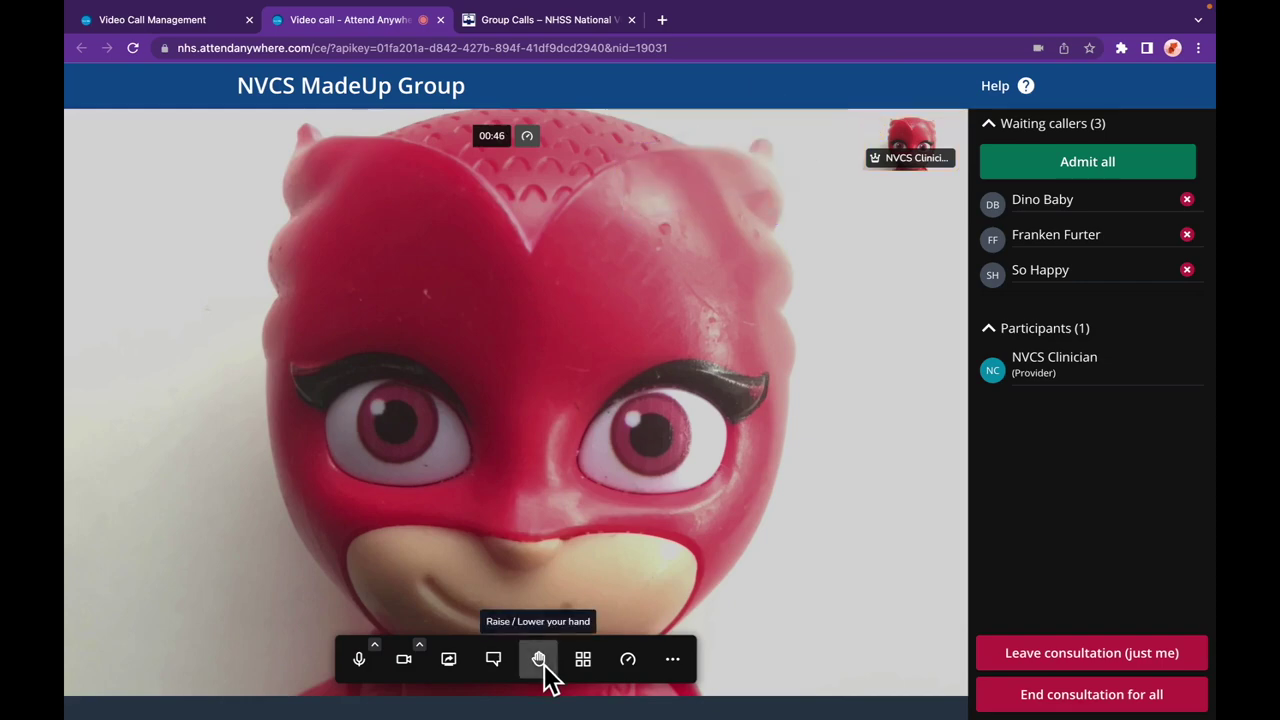
# Step: Move the performance slider one stop from Highest quality toward Best performance
pyautogui.click(628, 660)
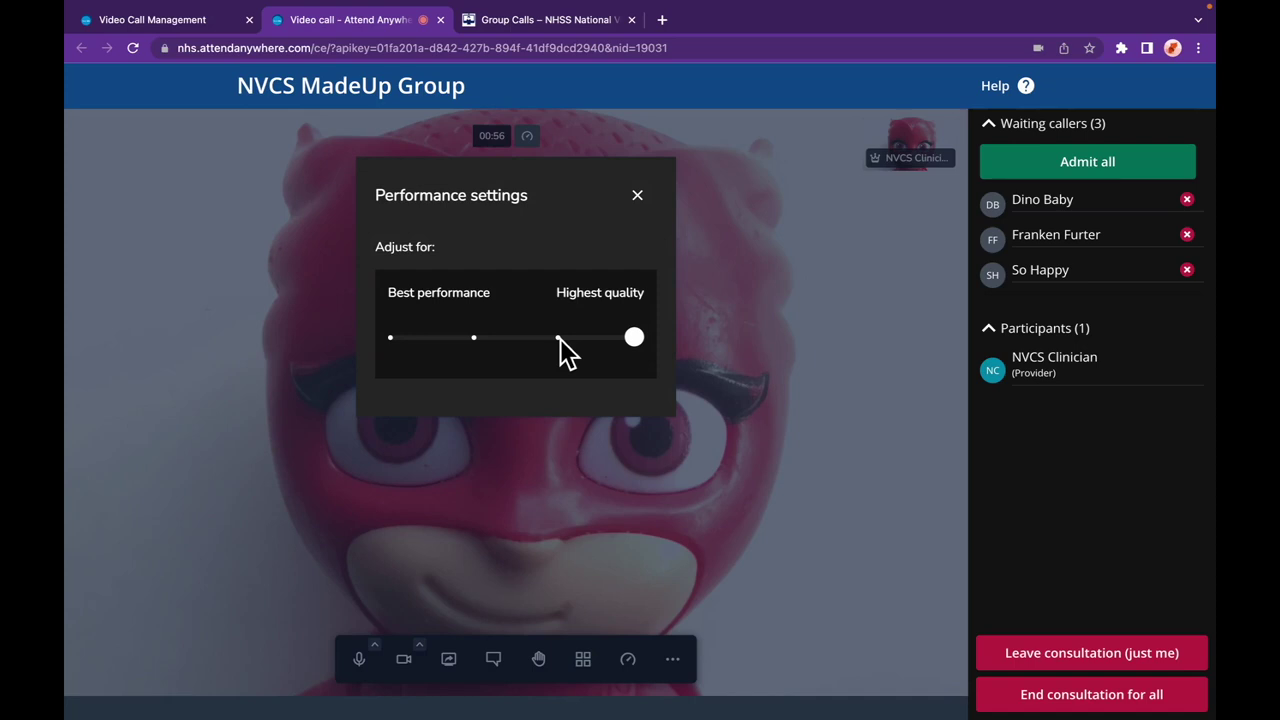
pyautogui.click(560, 338)
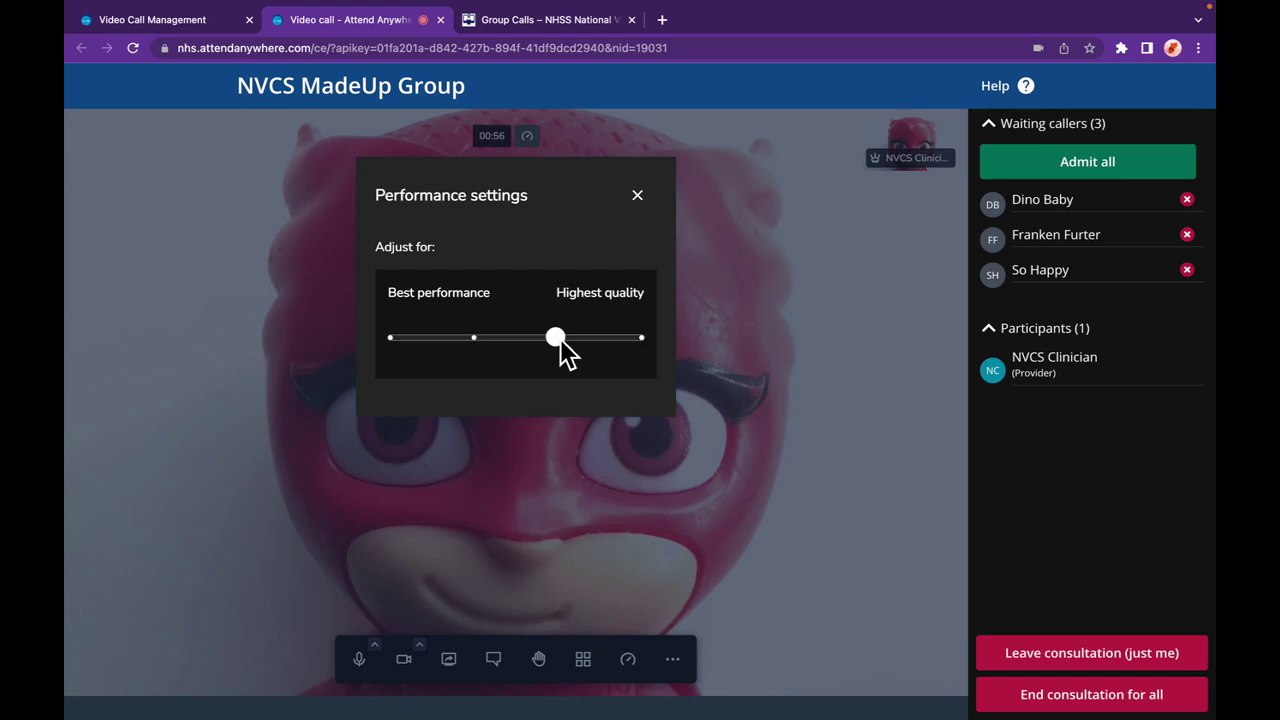
pyautogui.click(638, 195)
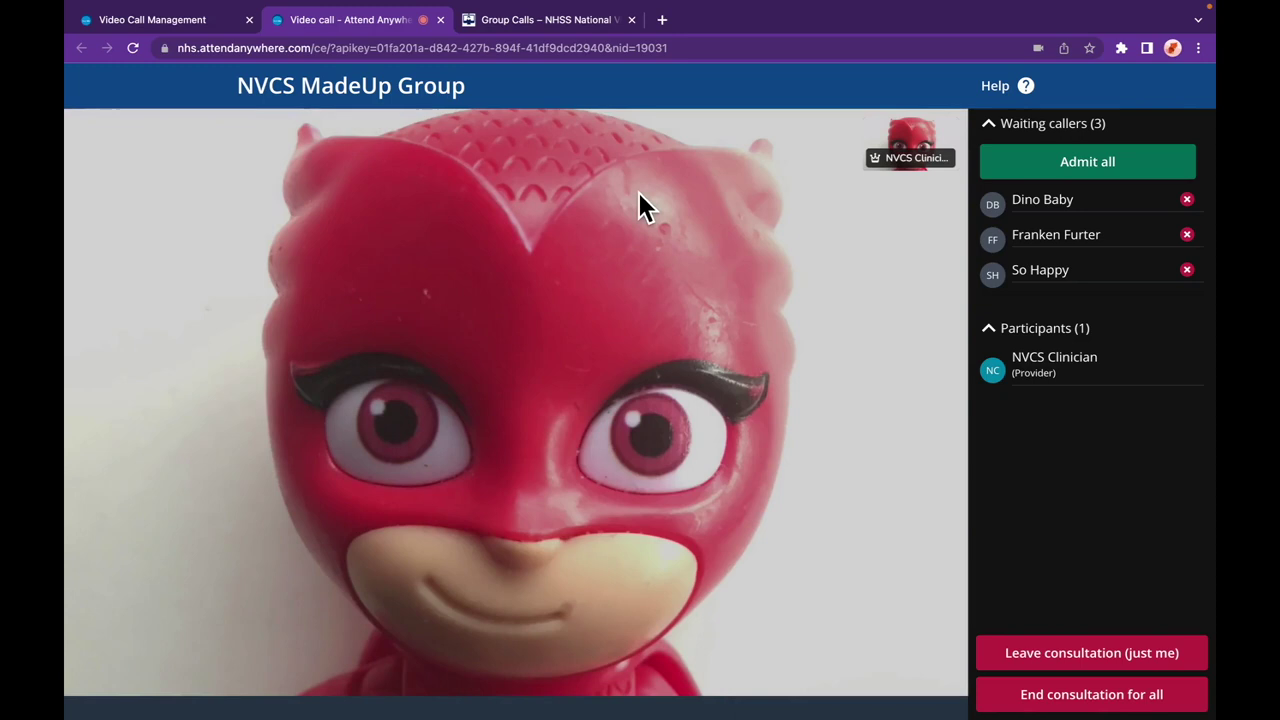
# Step: Show the More actions menu, then dismiss it
pyautogui.moveTo(731, 606)
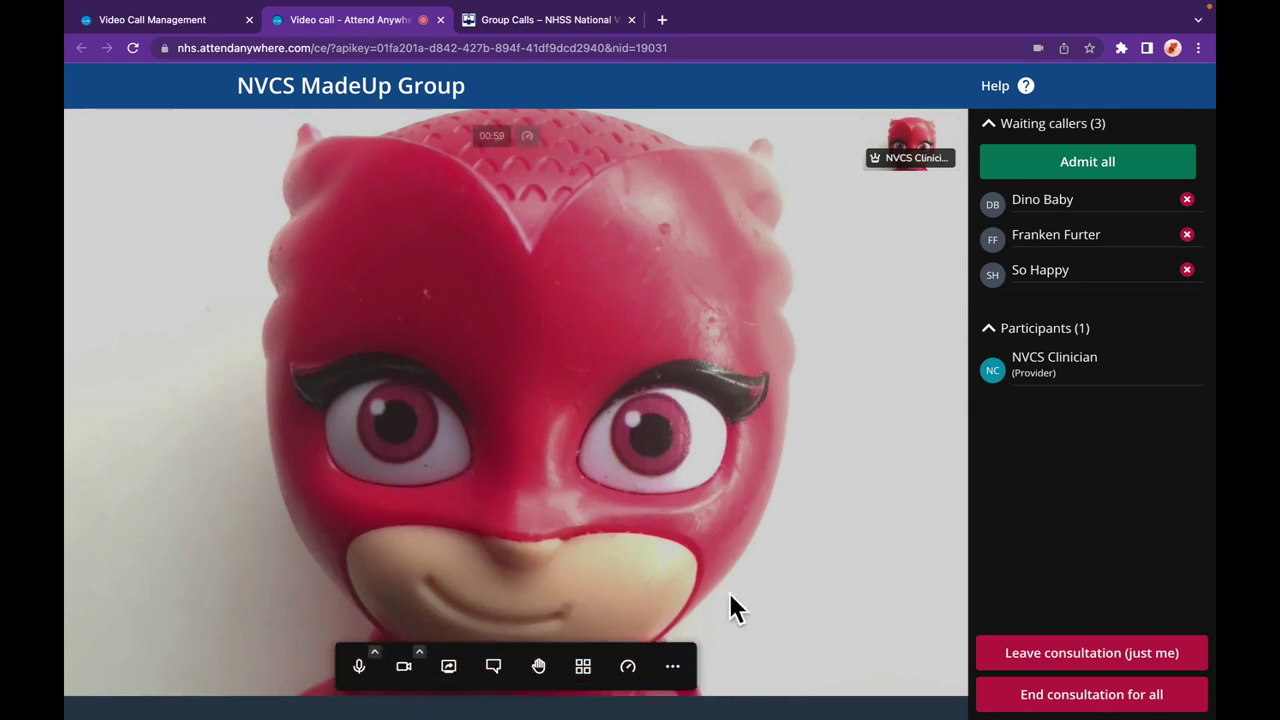
pyautogui.click(673, 674)
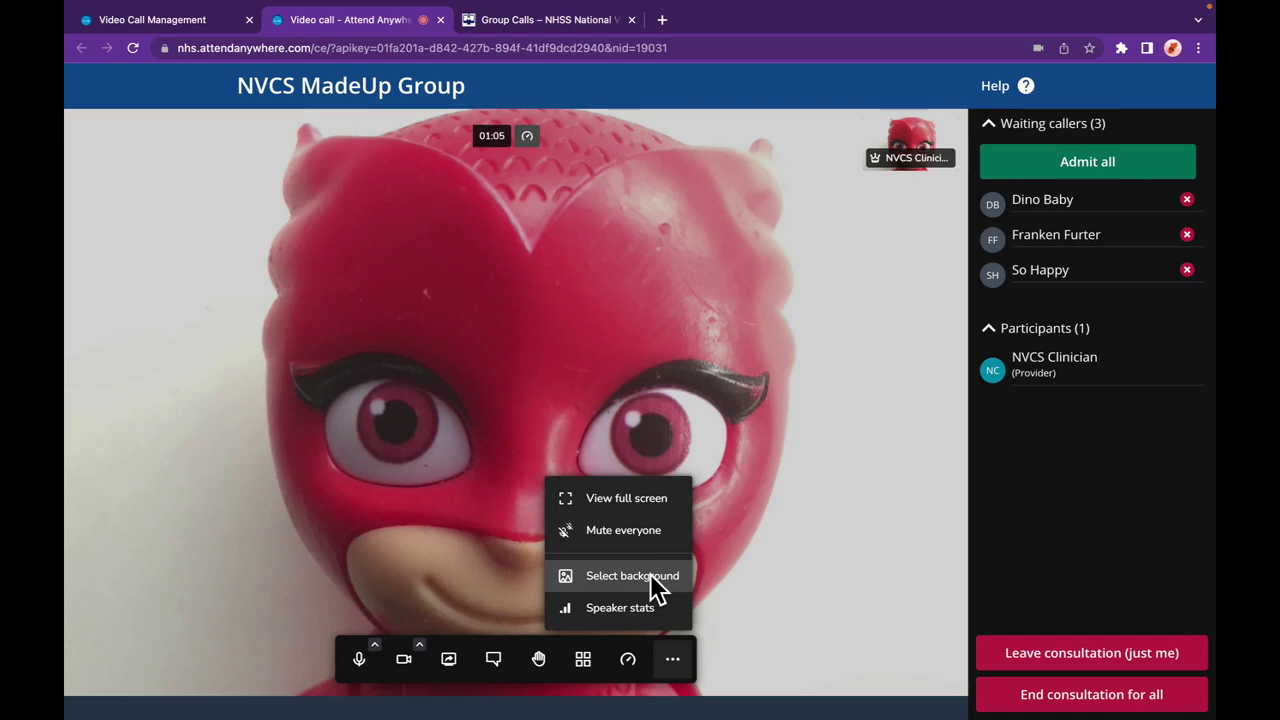
pyautogui.click(795, 585)
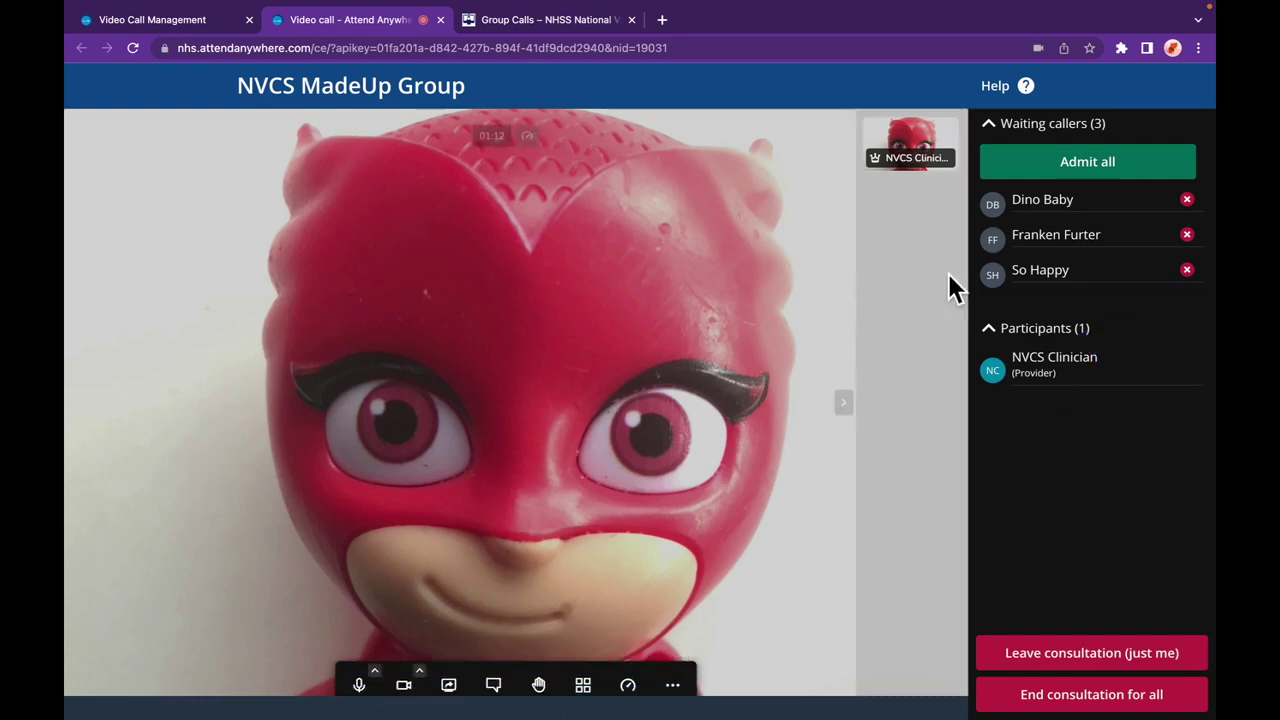
# Step: Admit all three waiting callers into the call
pyautogui.click(1041, 169)
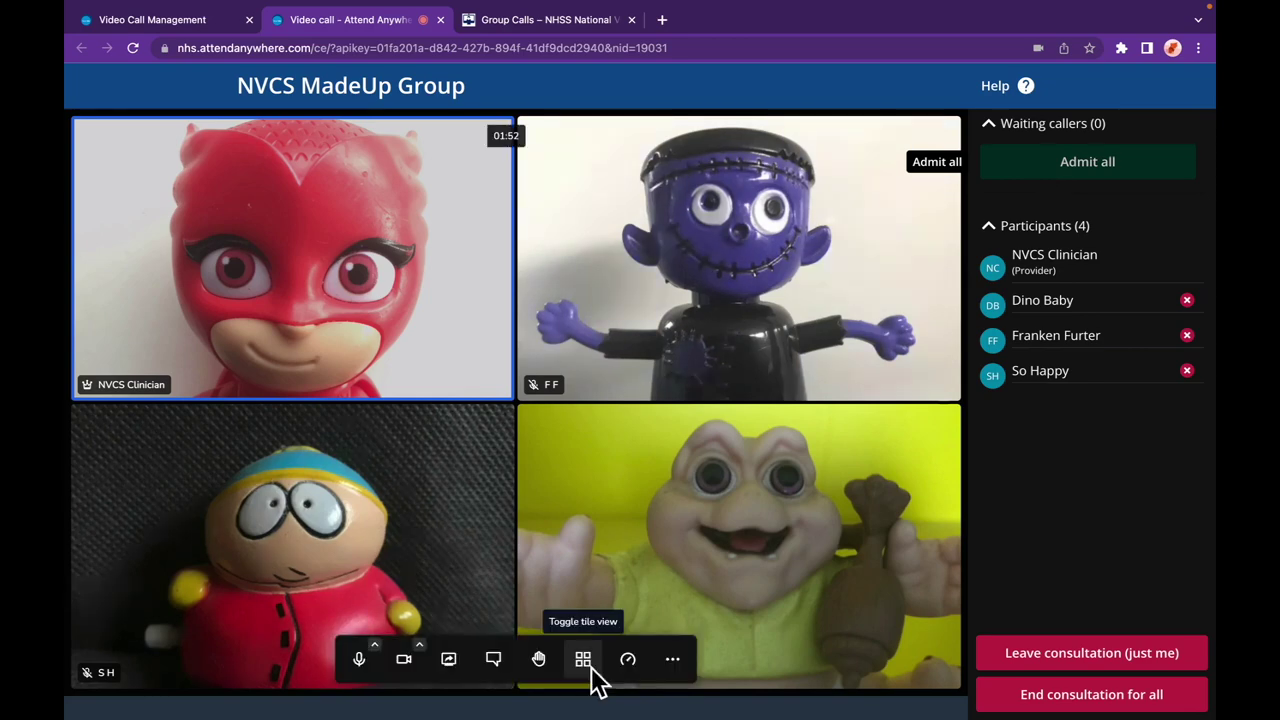
# Step: Spotlight each participant's video in turn, restore the equal grid, then open the dinosaur tile's options
pyautogui.doubleClick(660, 324)
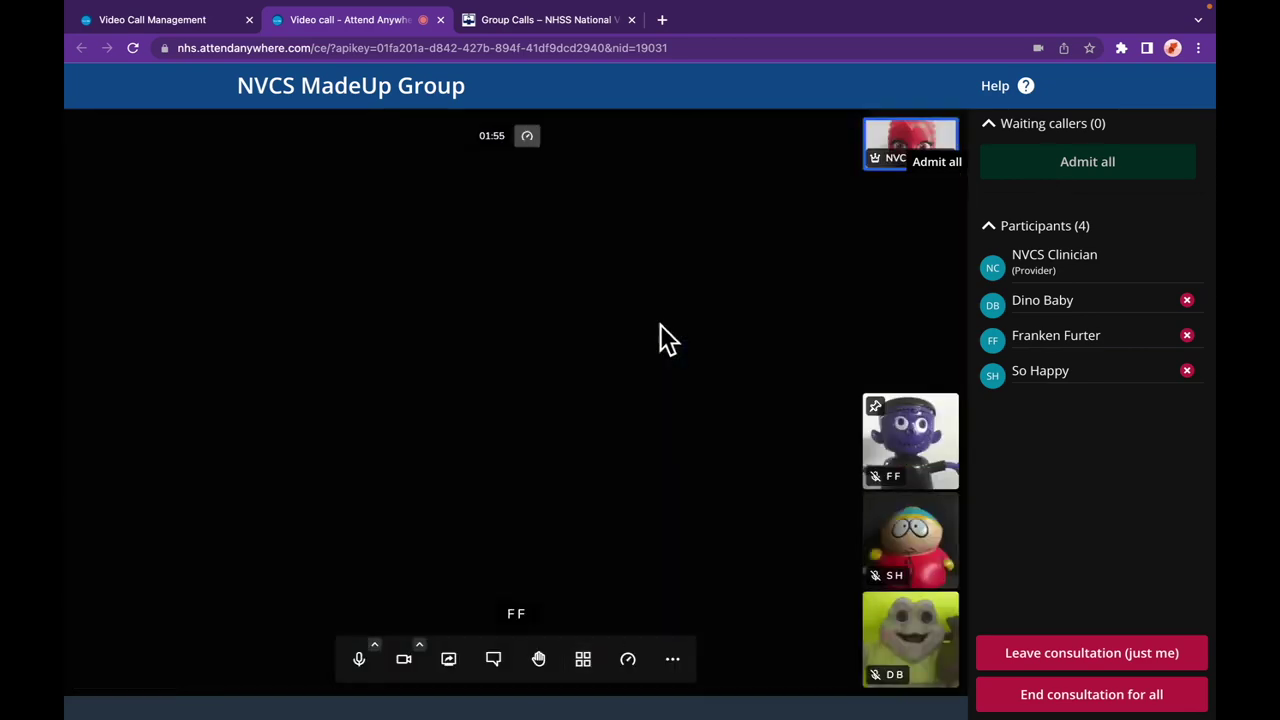
pyautogui.doubleClick(876, 523)
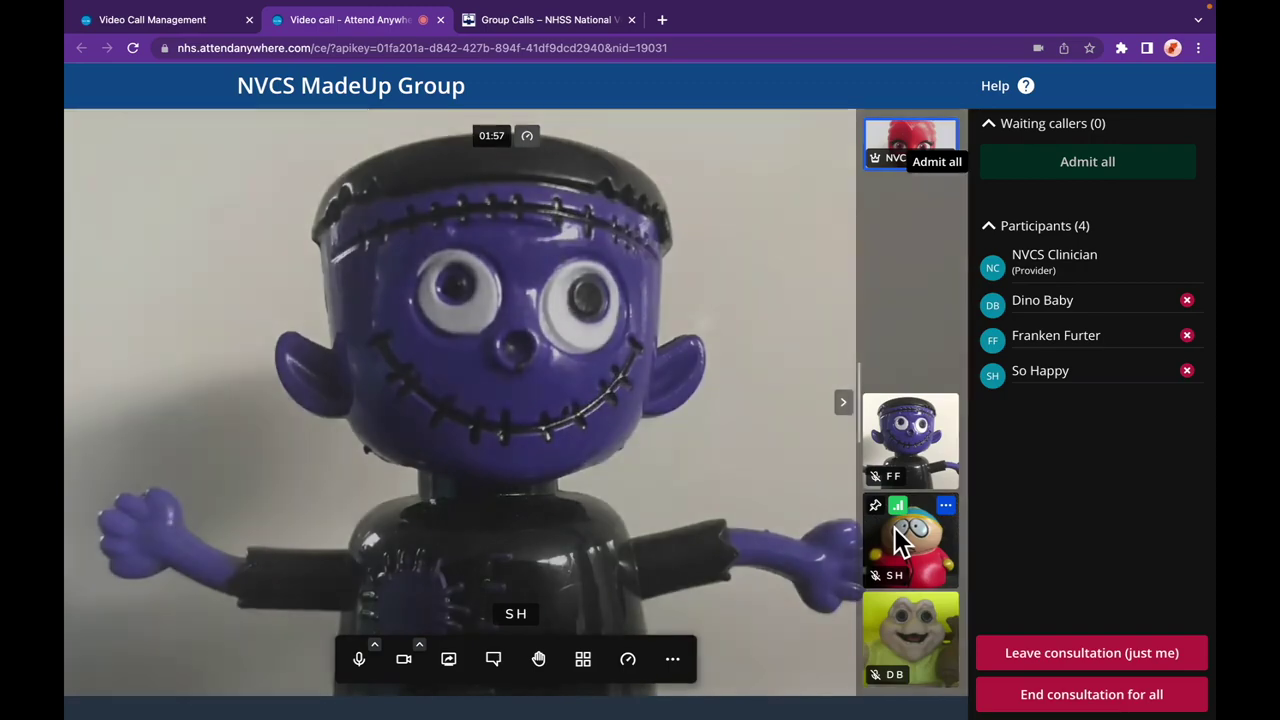
pyautogui.doubleClick(931, 626)
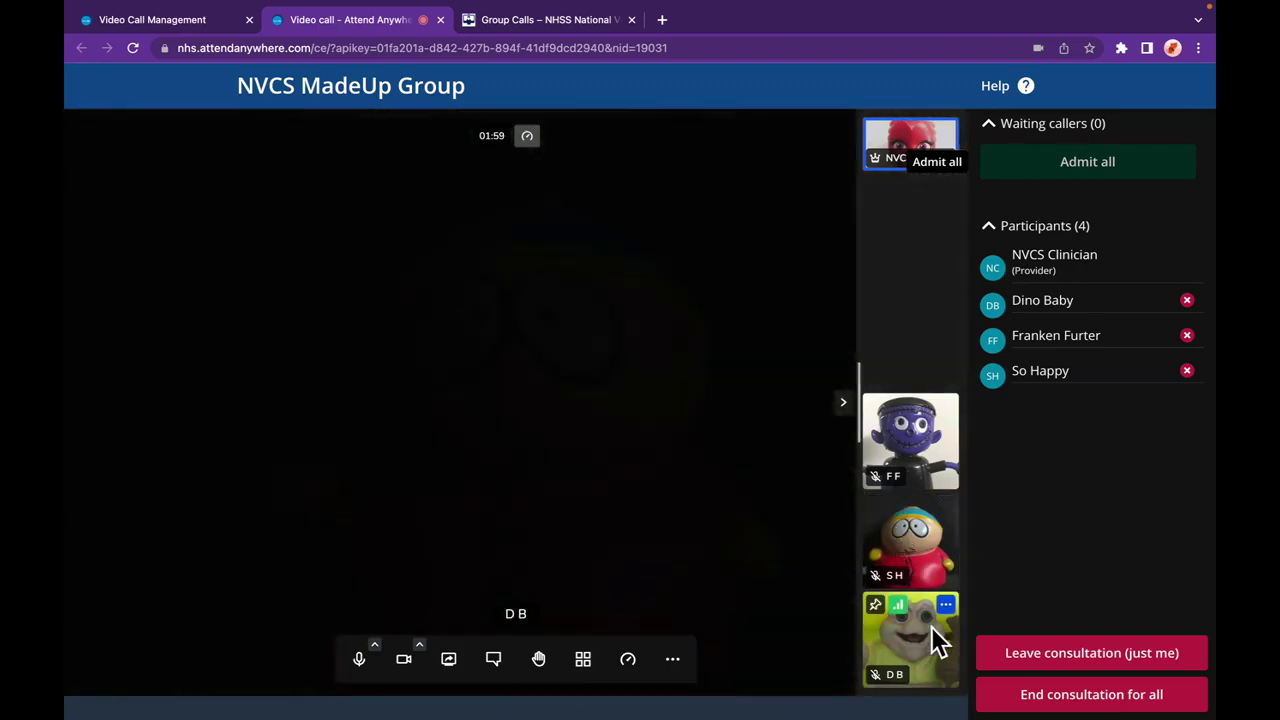
pyautogui.doubleClick(905, 155)
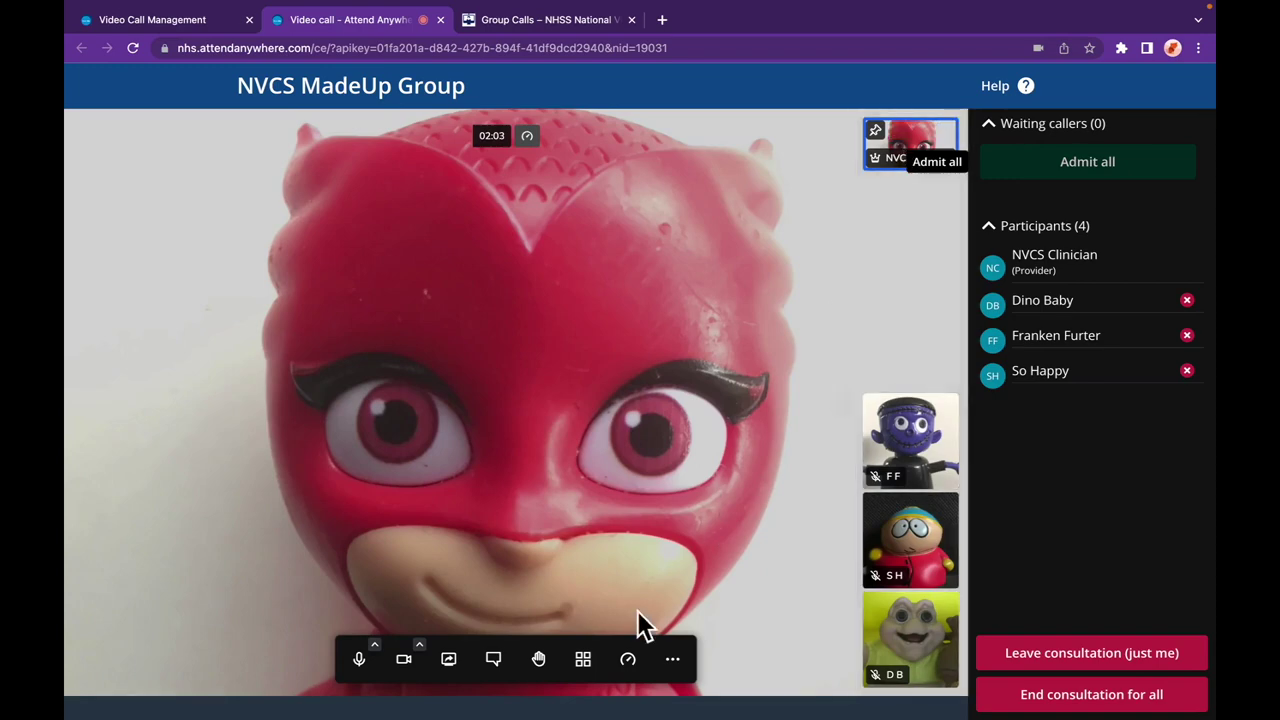
pyautogui.click(583, 662)
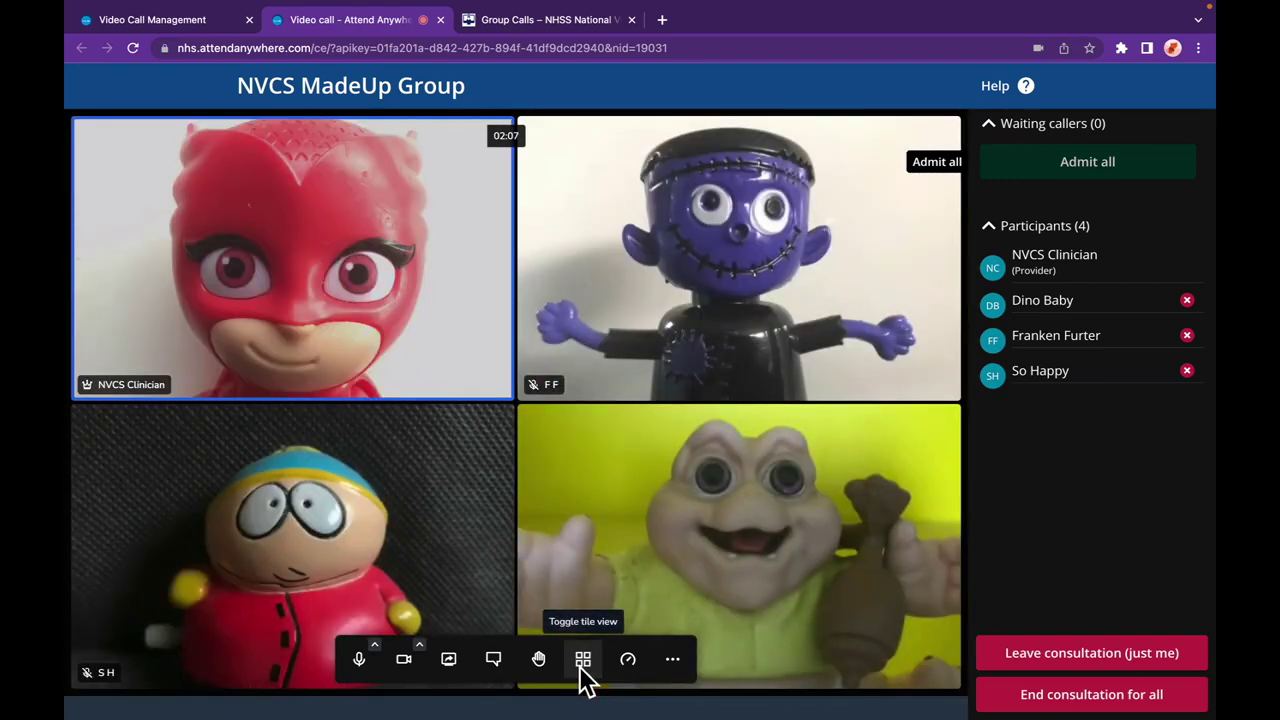
pyautogui.click(943, 421)
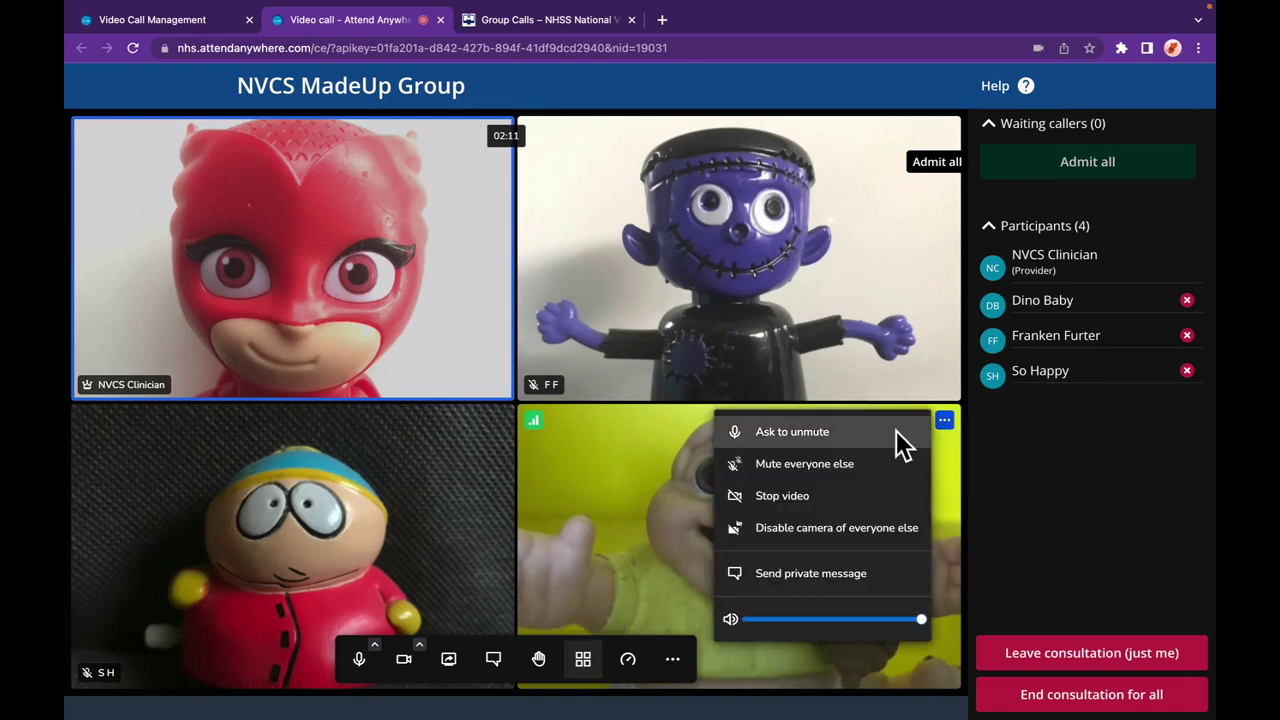
# Step: Privately message the dinosaur participant asking them to reply using the return arrow
pyautogui.click(860, 580)
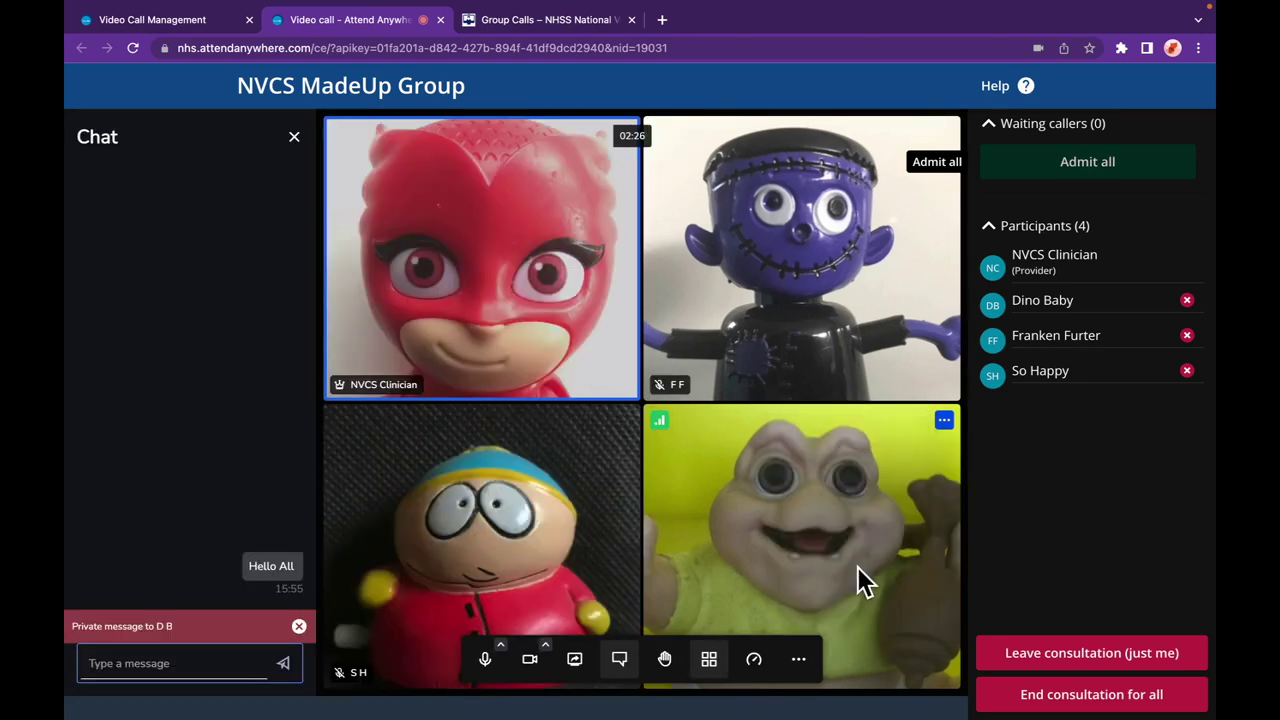
pyautogui.write('H')
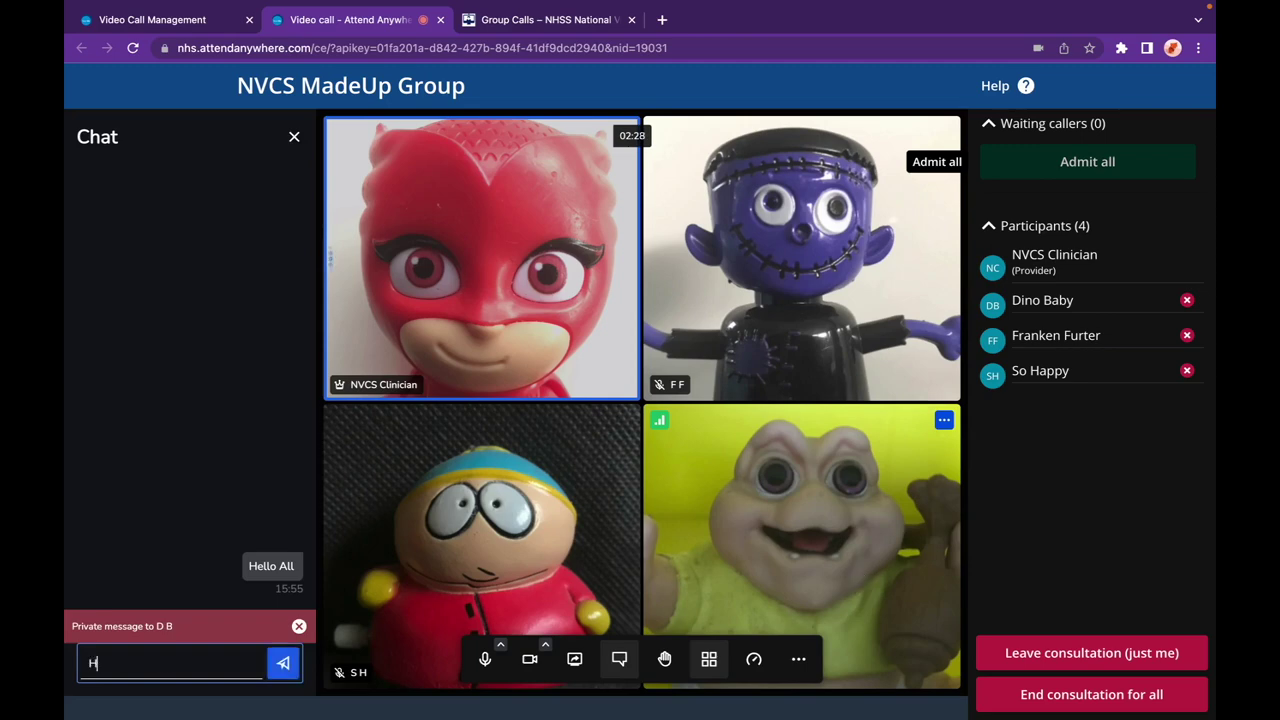
pyautogui.write('ello Dino Baby. Please respond using the retu')
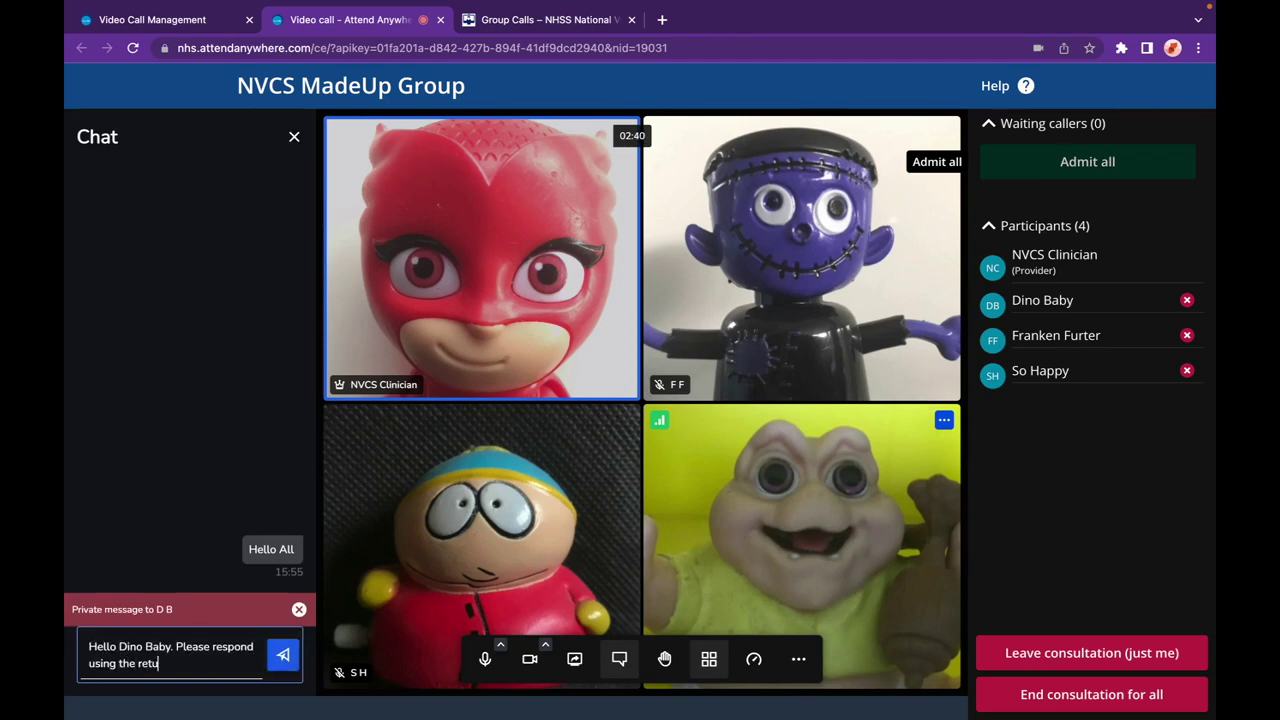
pyautogui.write('rn arrow for this message.')
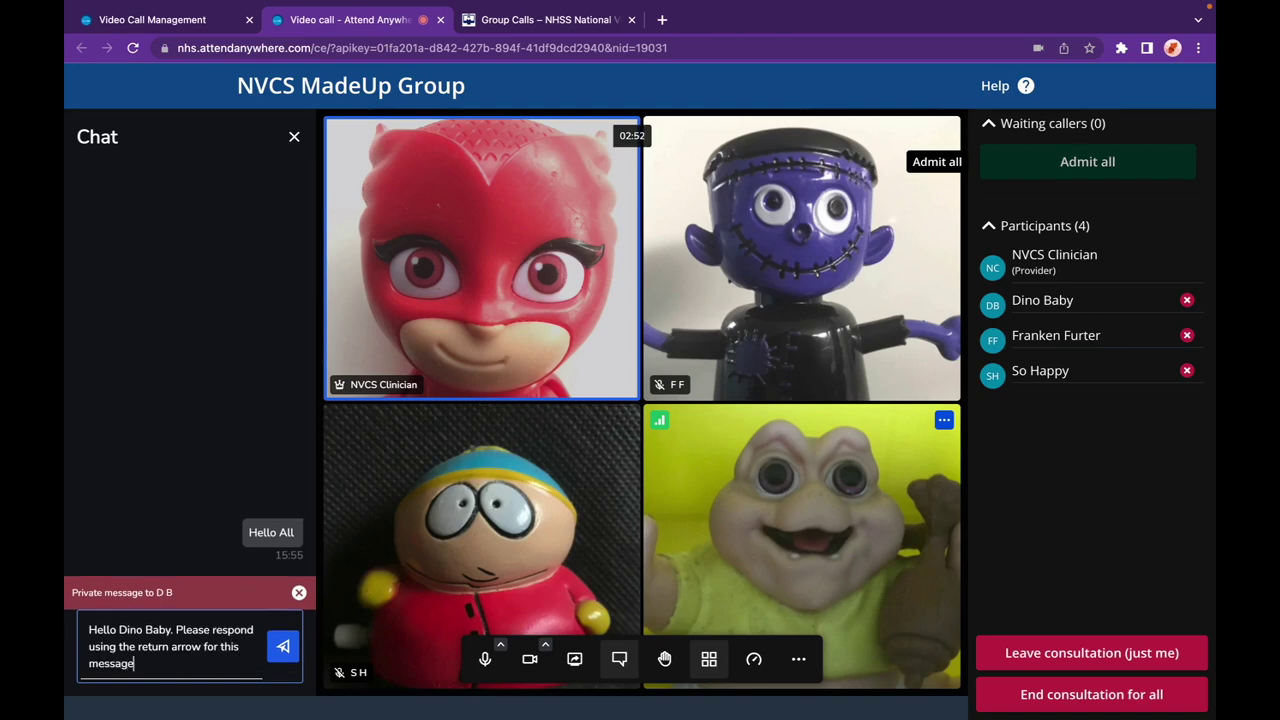
pyautogui.click(283, 649)
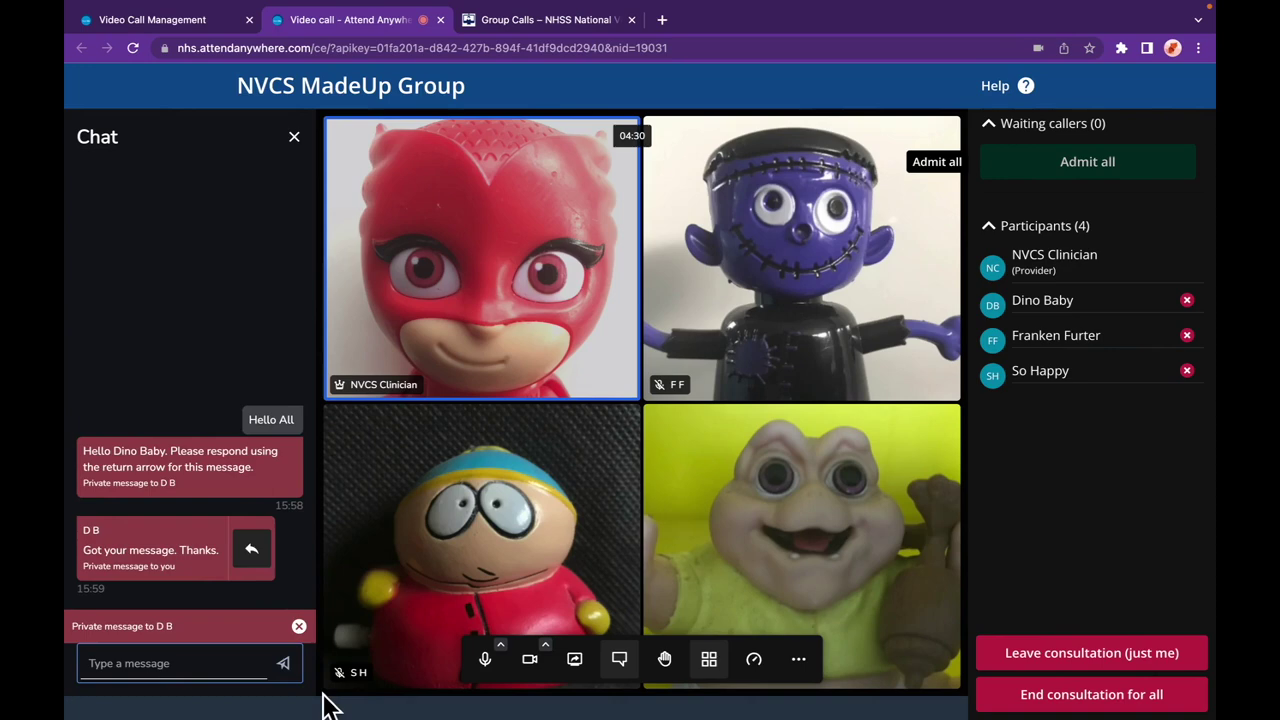
pyautogui.click(299, 627)
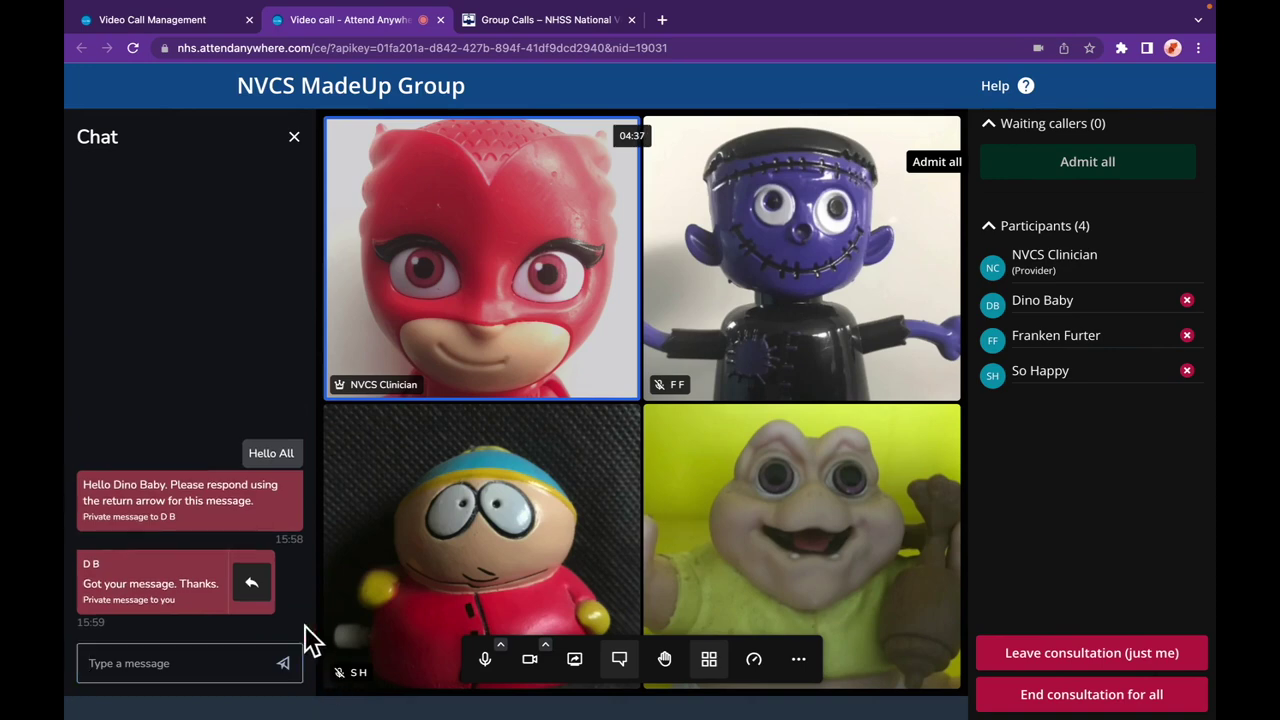
pyautogui.click(250, 663)
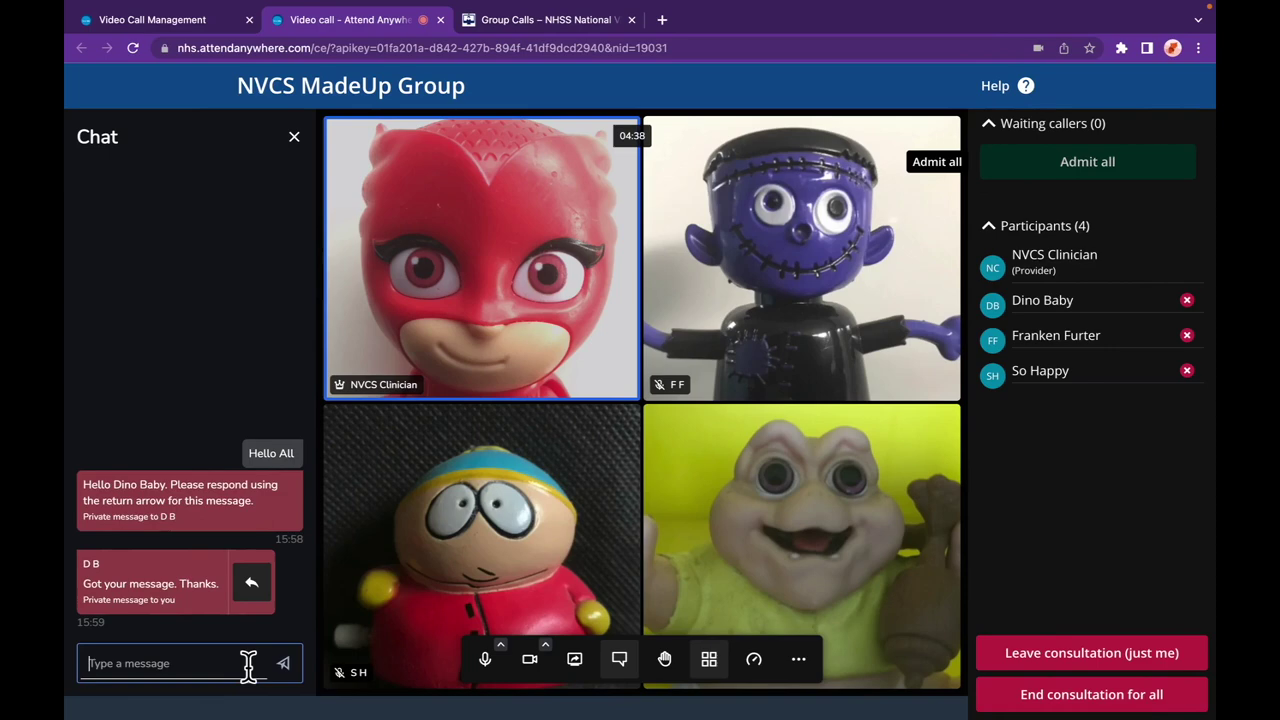
pyautogui.write('The following link is for the web ')
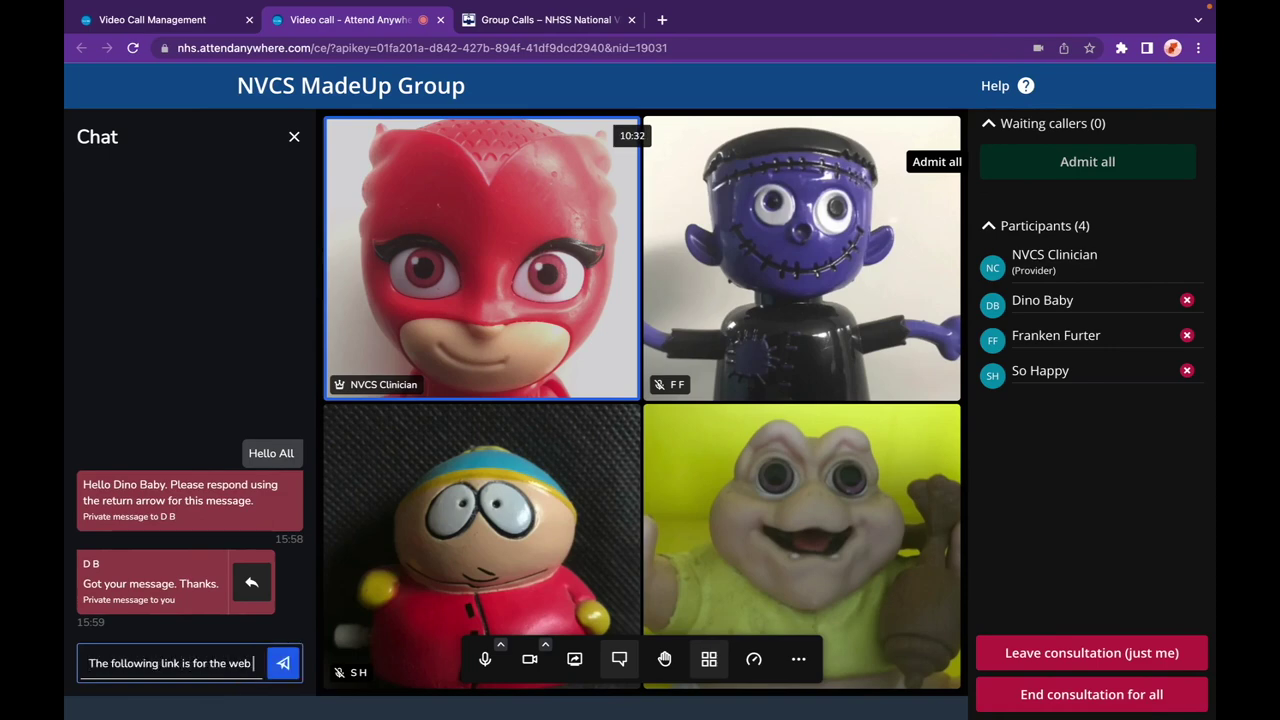
pyautogui.write("page I'm about to share - http")
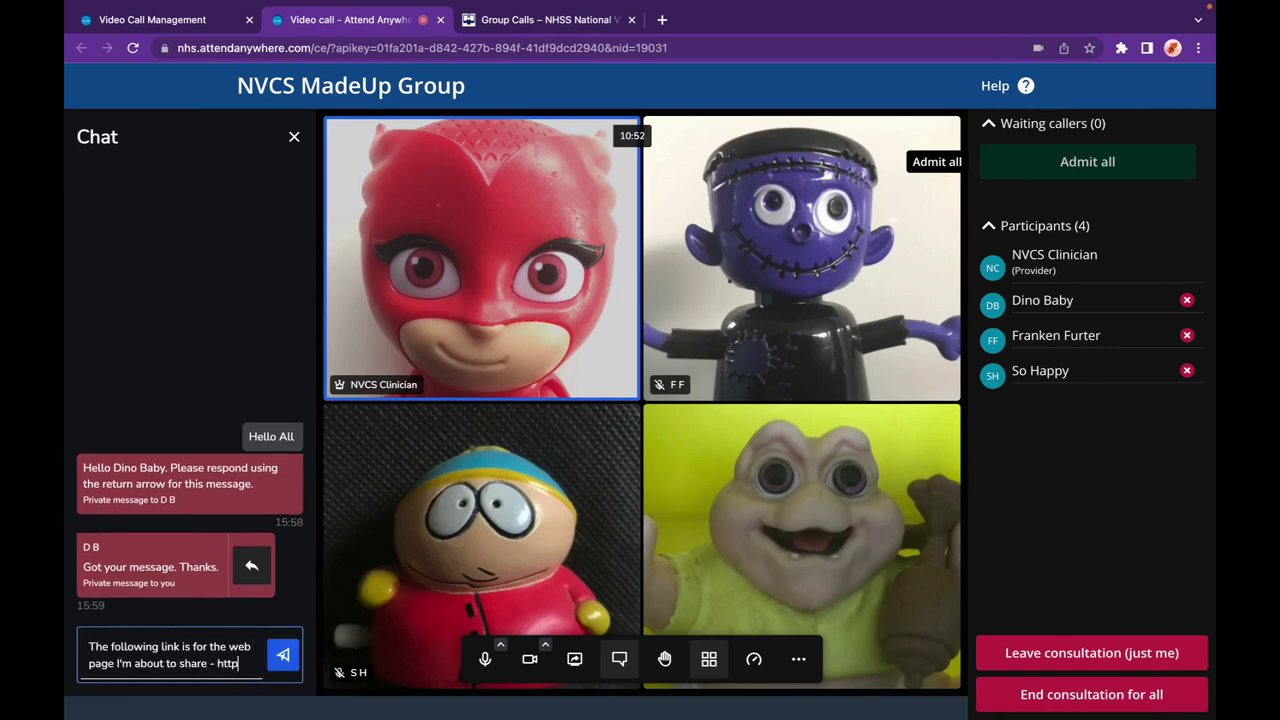
pyautogui.write('s://www.vc.scot')
pyautogui.write('/nea')
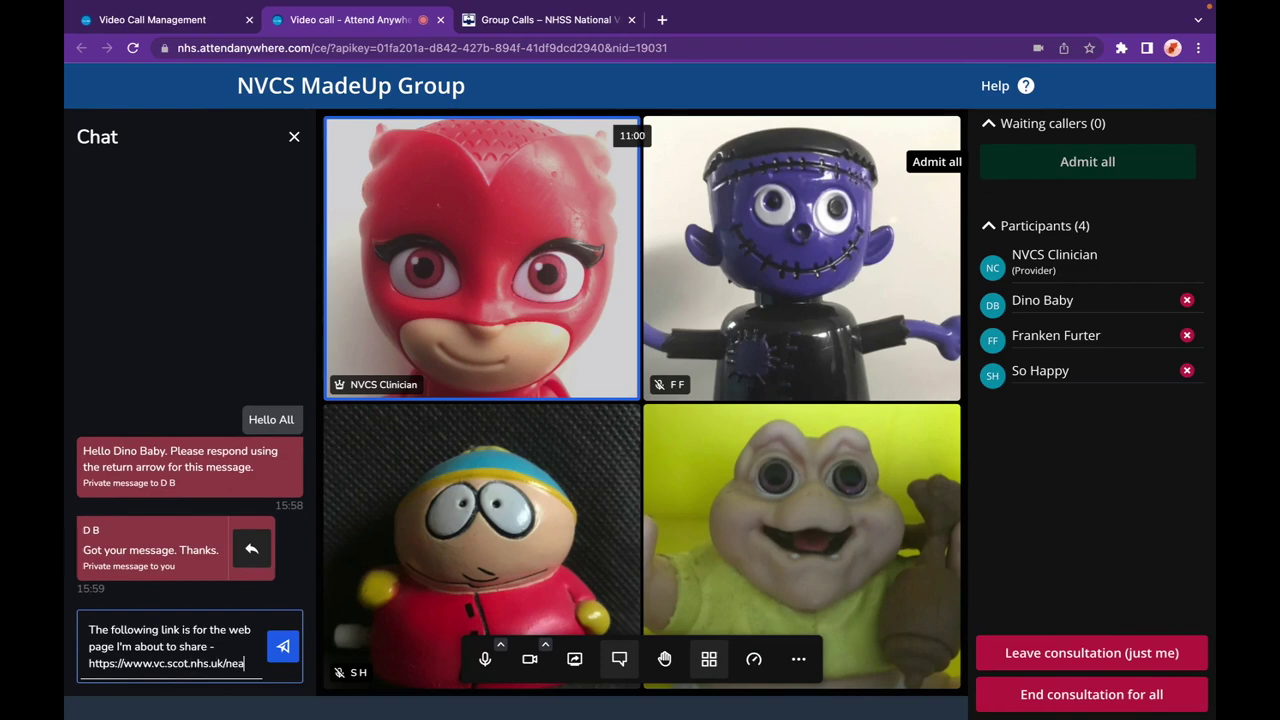
pyautogui.write('r-me/group-calls/')
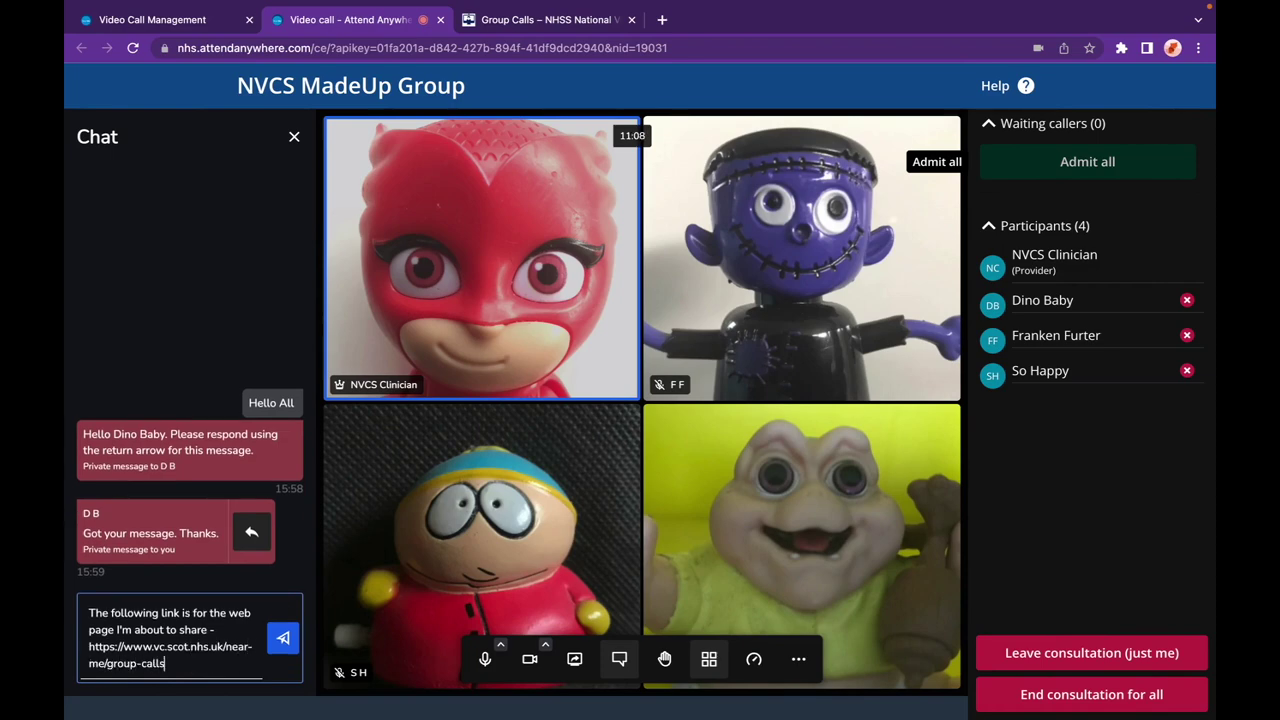
pyautogui.press('Return')
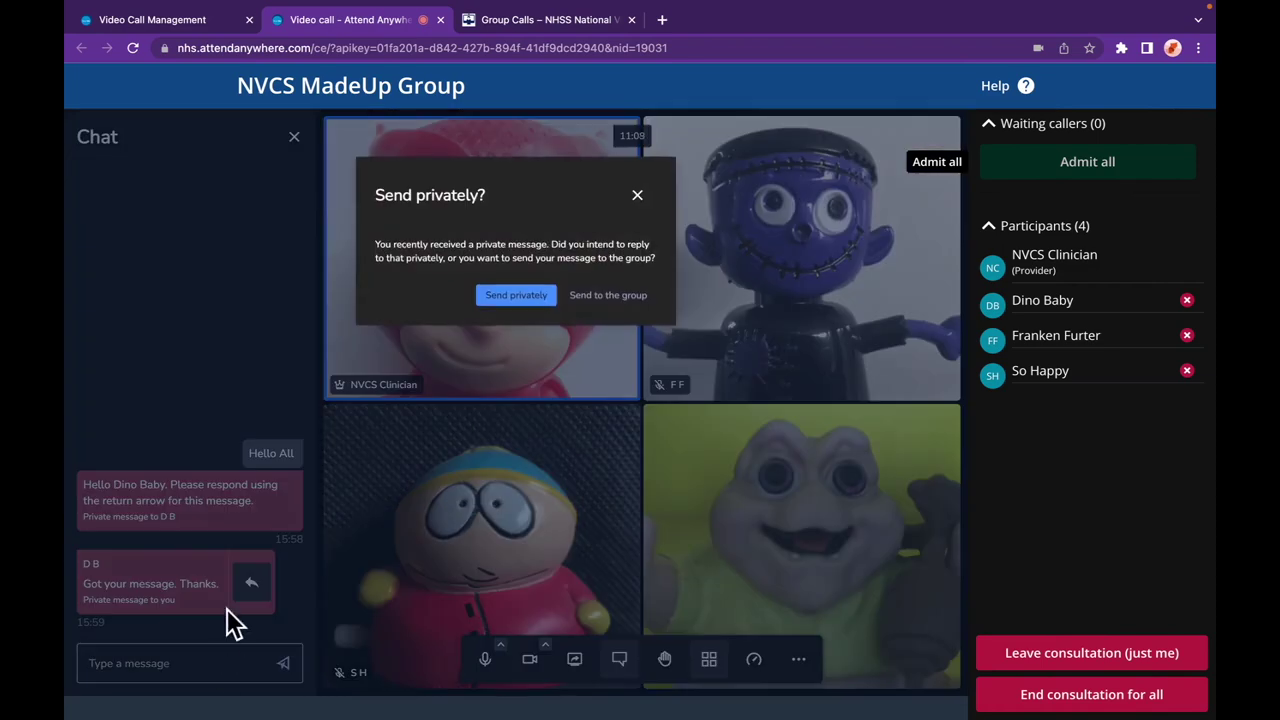
pyautogui.click(608, 296)
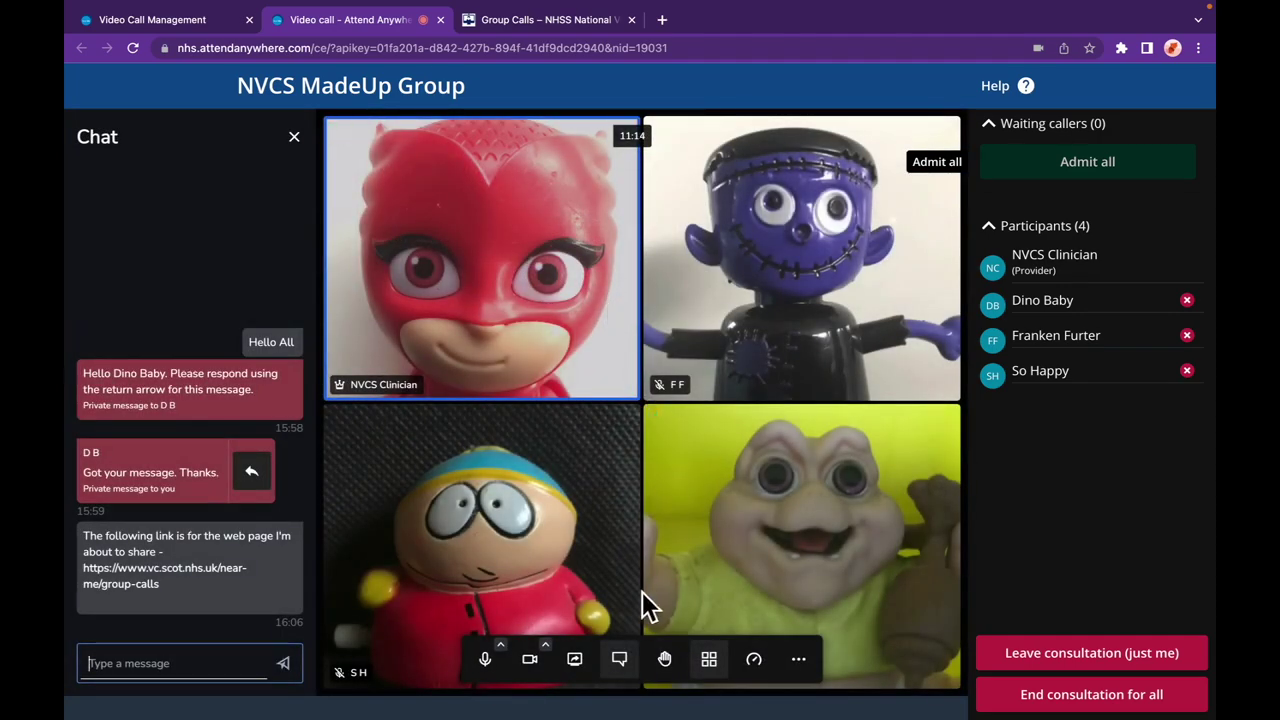
# Step: Share the Group Calls Chrome tab into the call and enlarge it in the call view
pyautogui.click(583, 659)
pyautogui.click(790, 133)
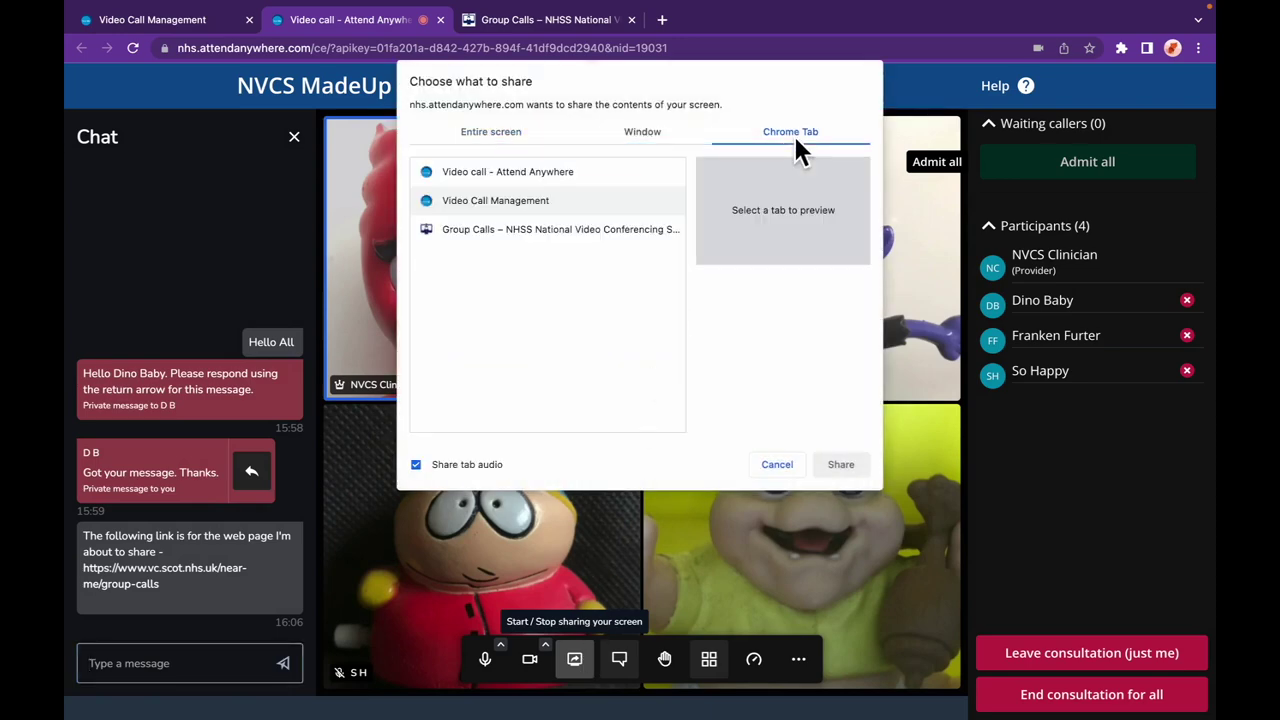
pyautogui.click(616, 235)
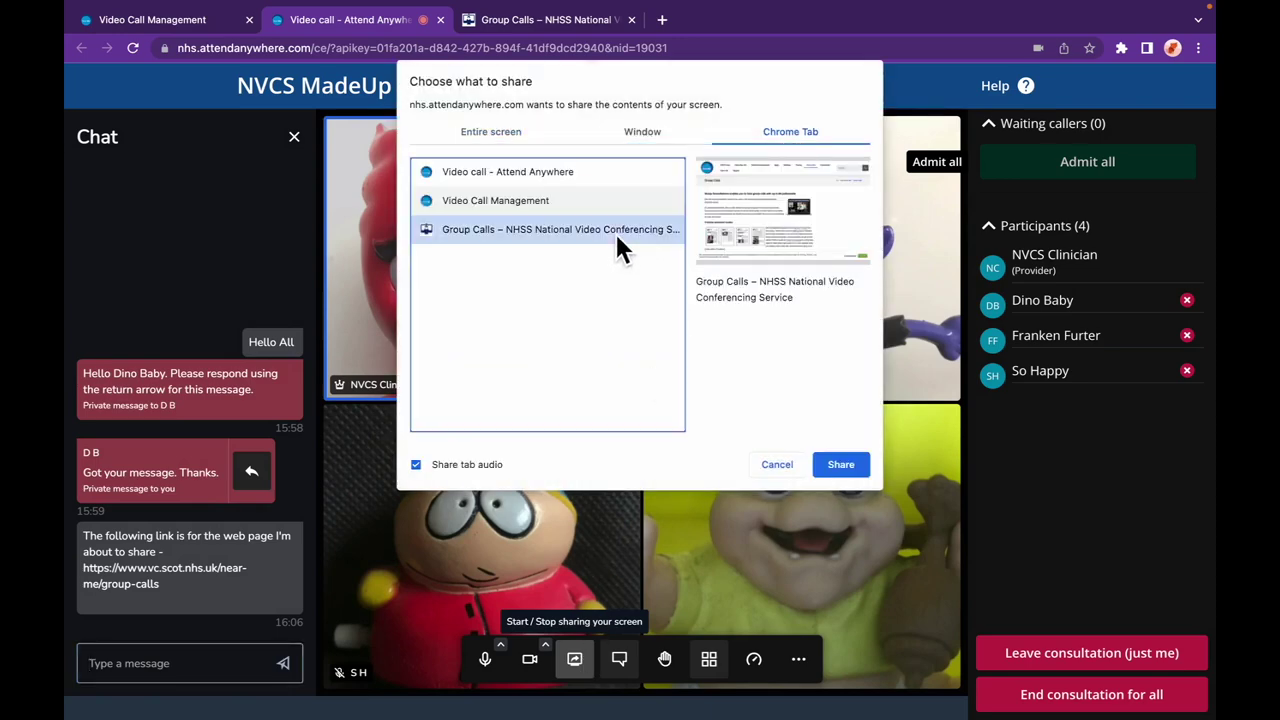
pyautogui.click(861, 462)
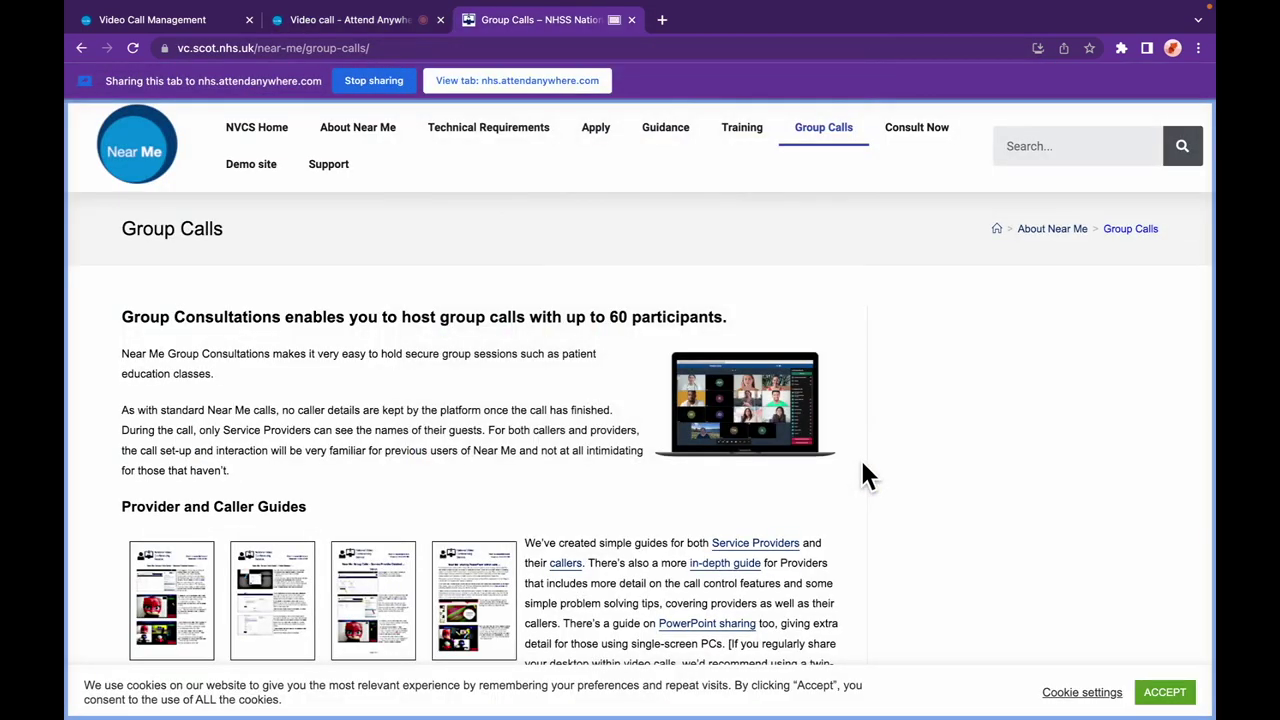
pyautogui.click(312, 24)
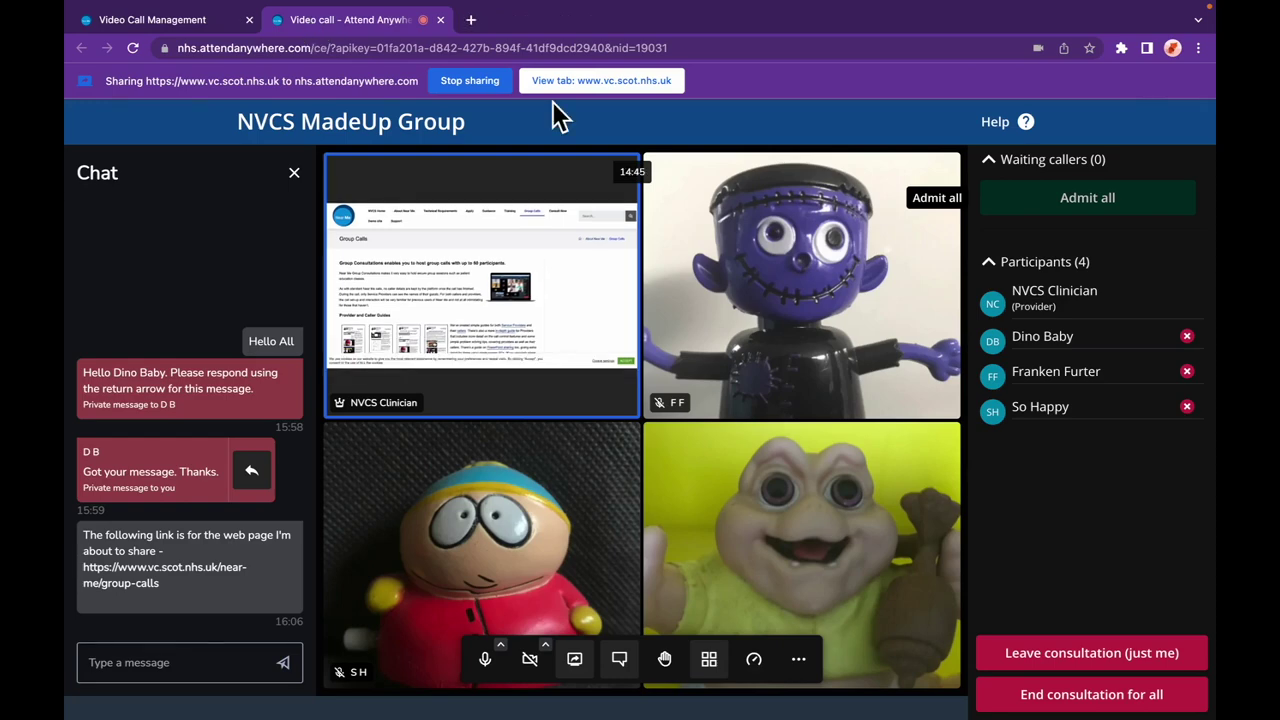
pyautogui.click(568, 305)
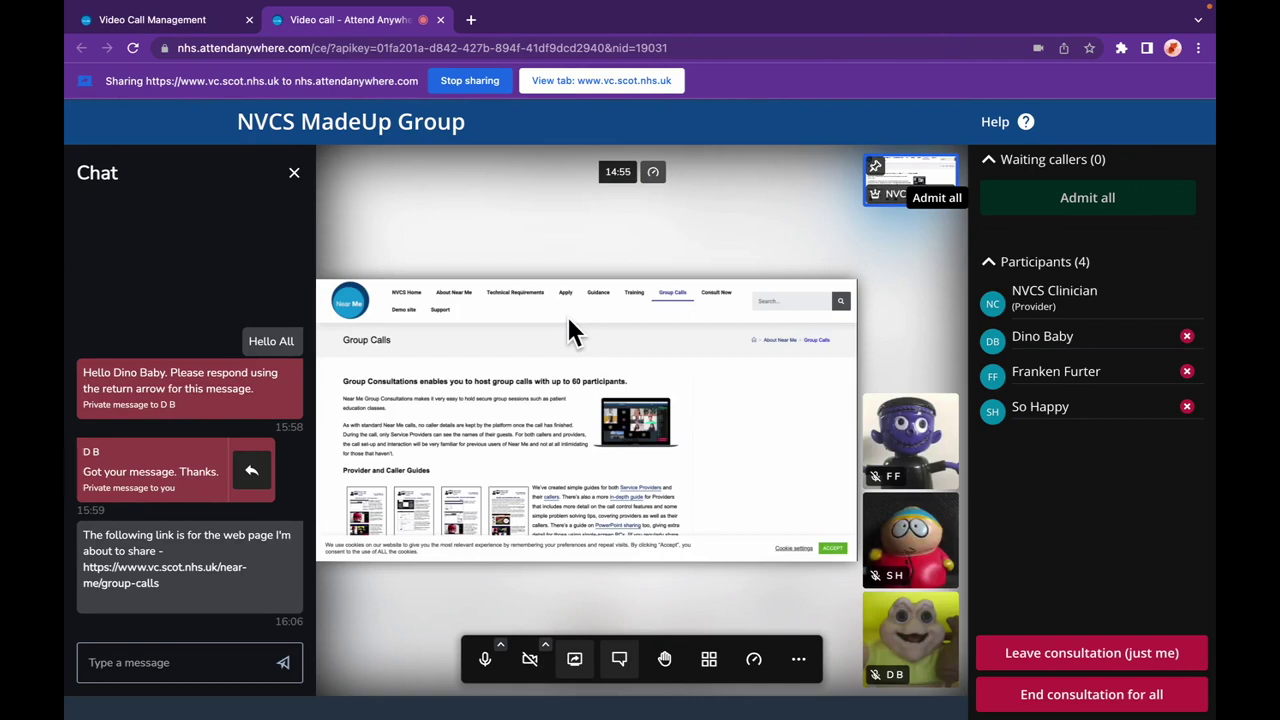
# Step: Close the chat, turn the camera back on, return to tile view, and stop sharing
pyautogui.click(294, 173)
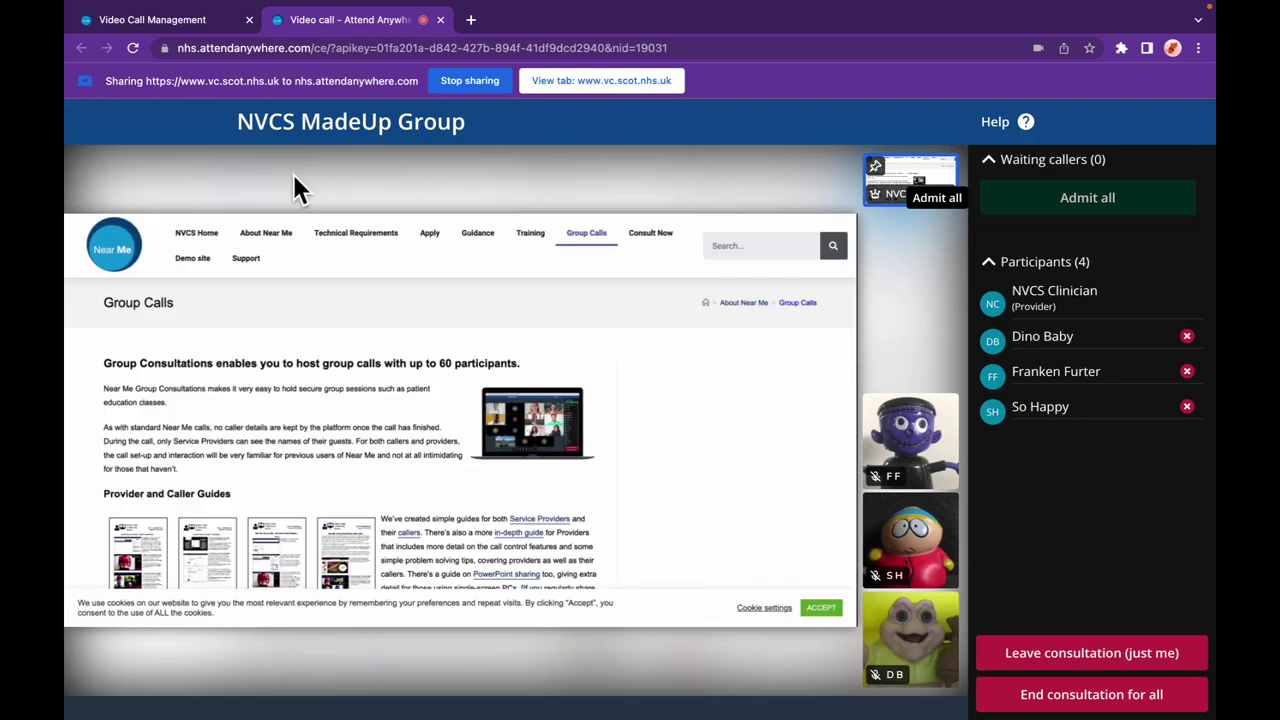
pyautogui.moveTo(471, 691)
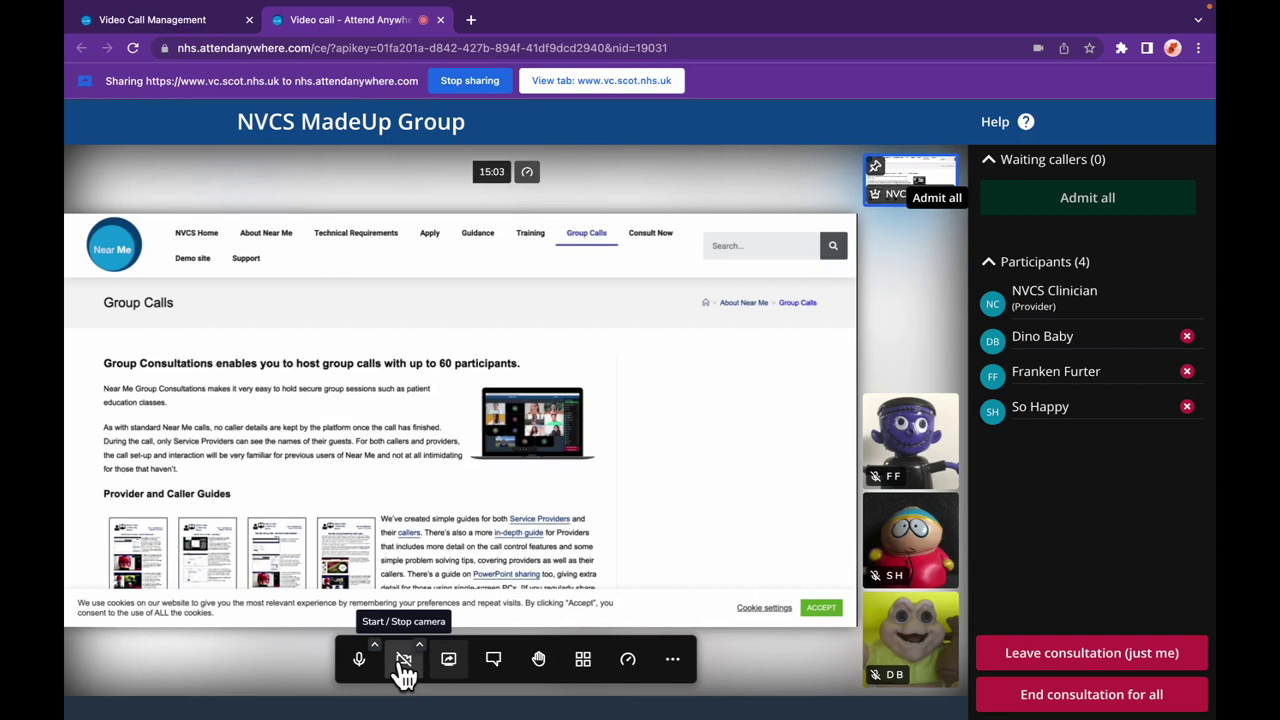
pyautogui.click(403, 662)
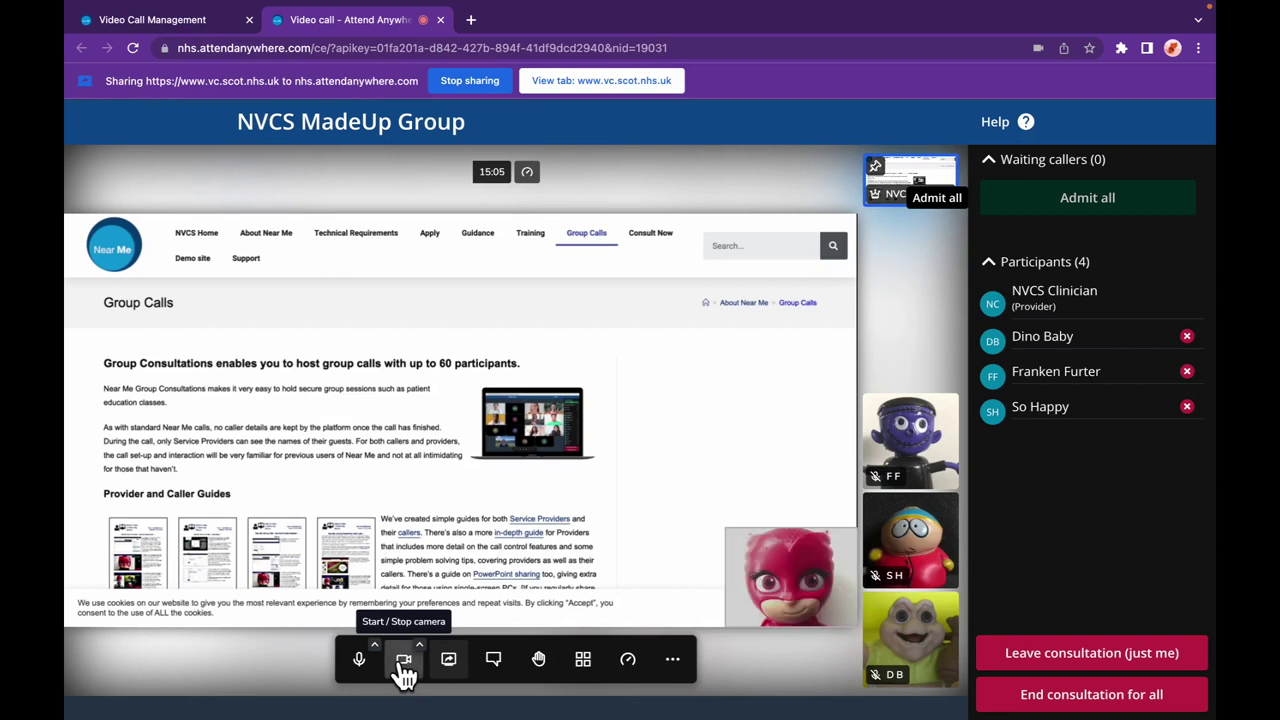
pyautogui.click(587, 664)
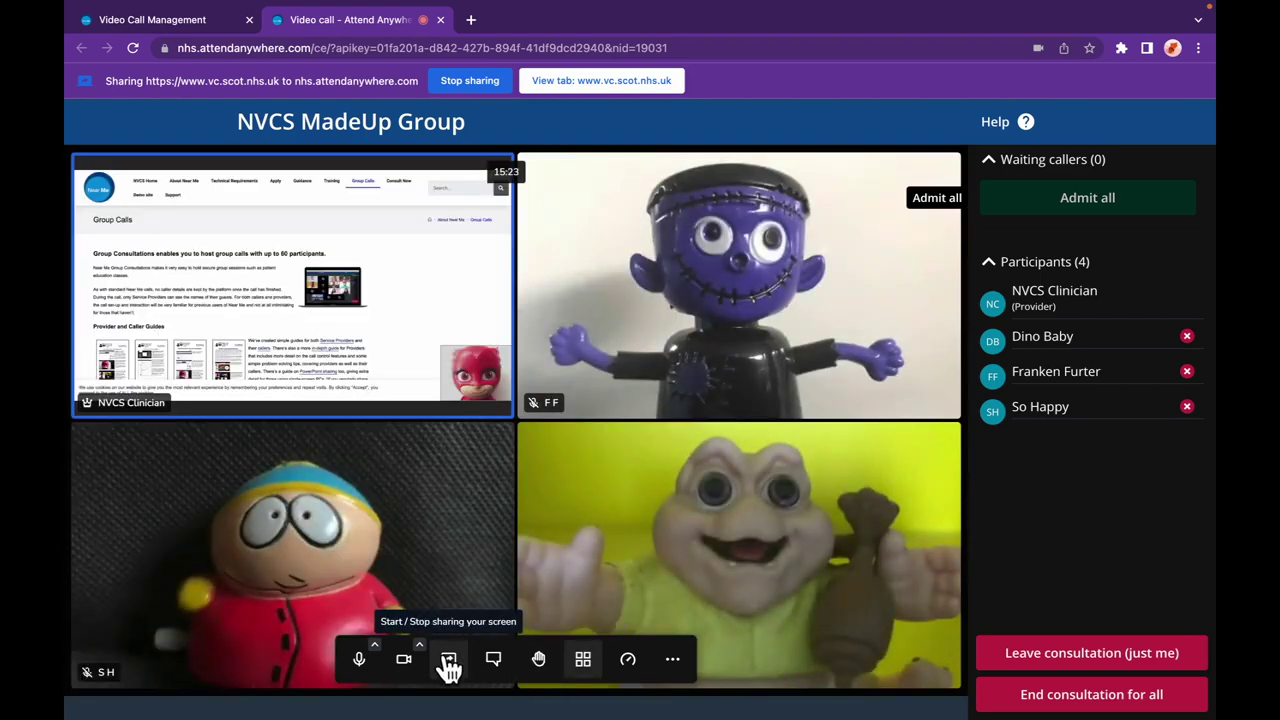
pyautogui.click(448, 660)
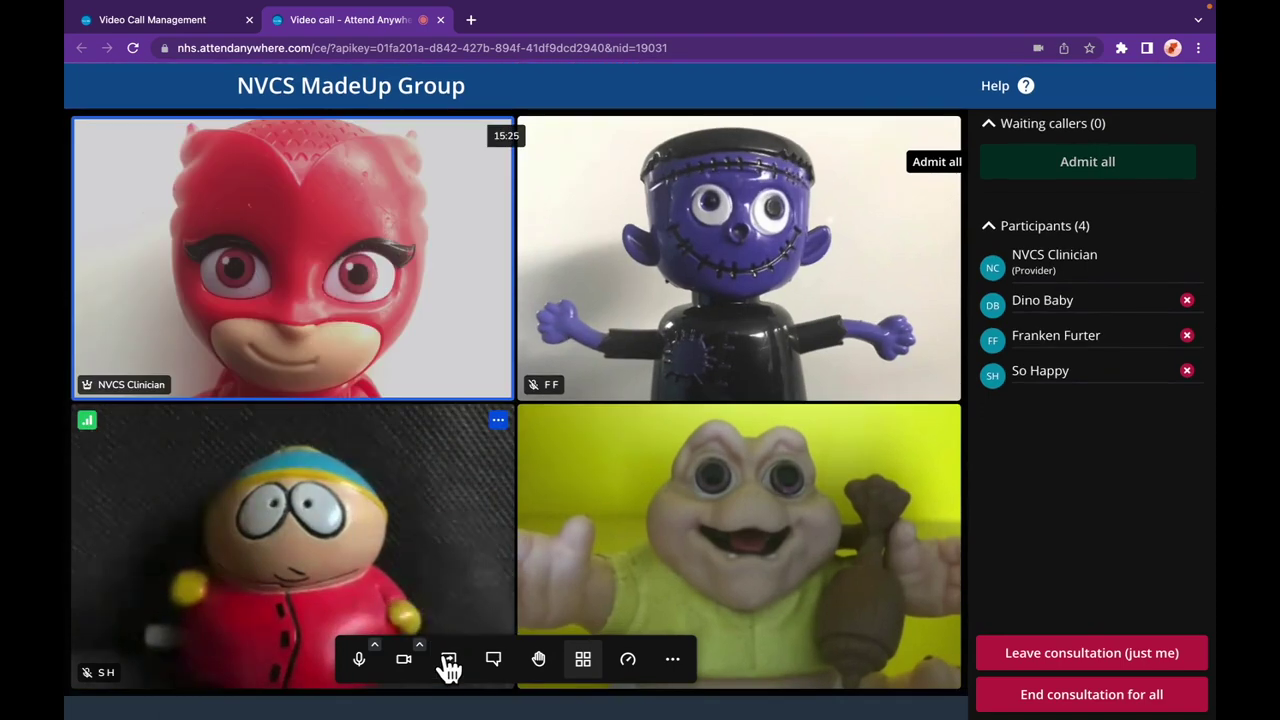